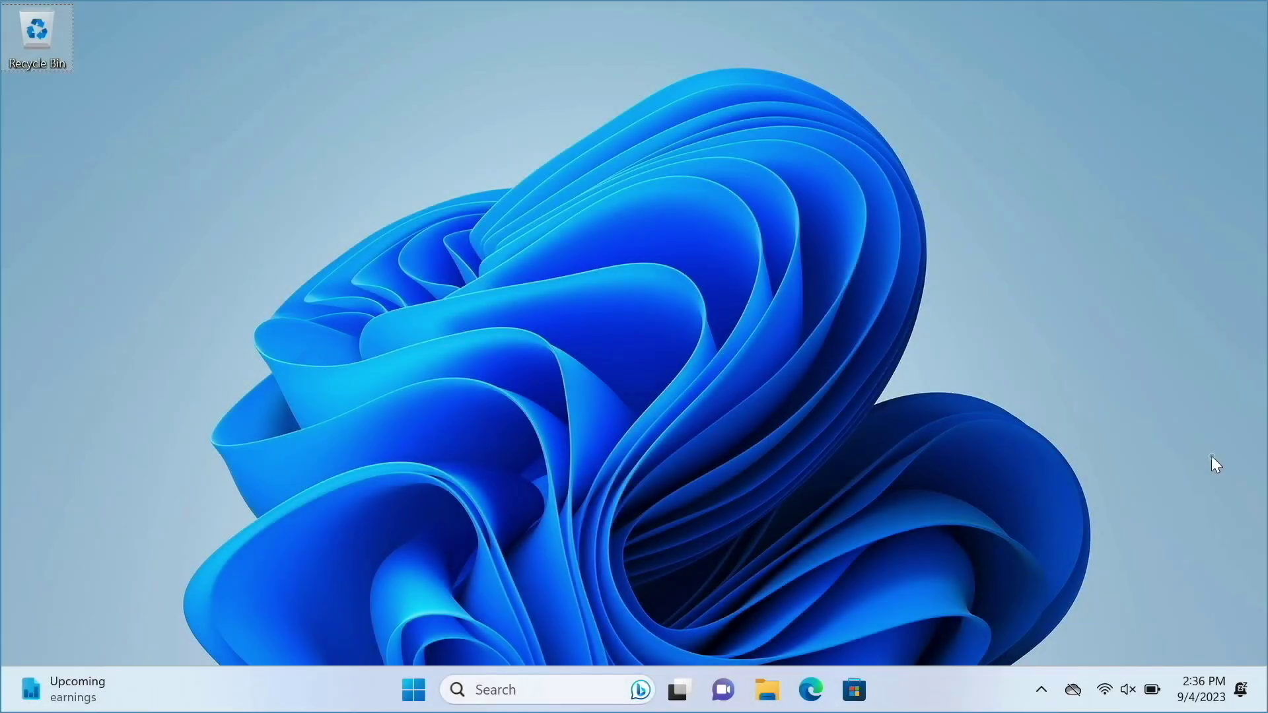
# Launch File Explorer from the Windows taskbar.
pyautogui.click(768, 688)
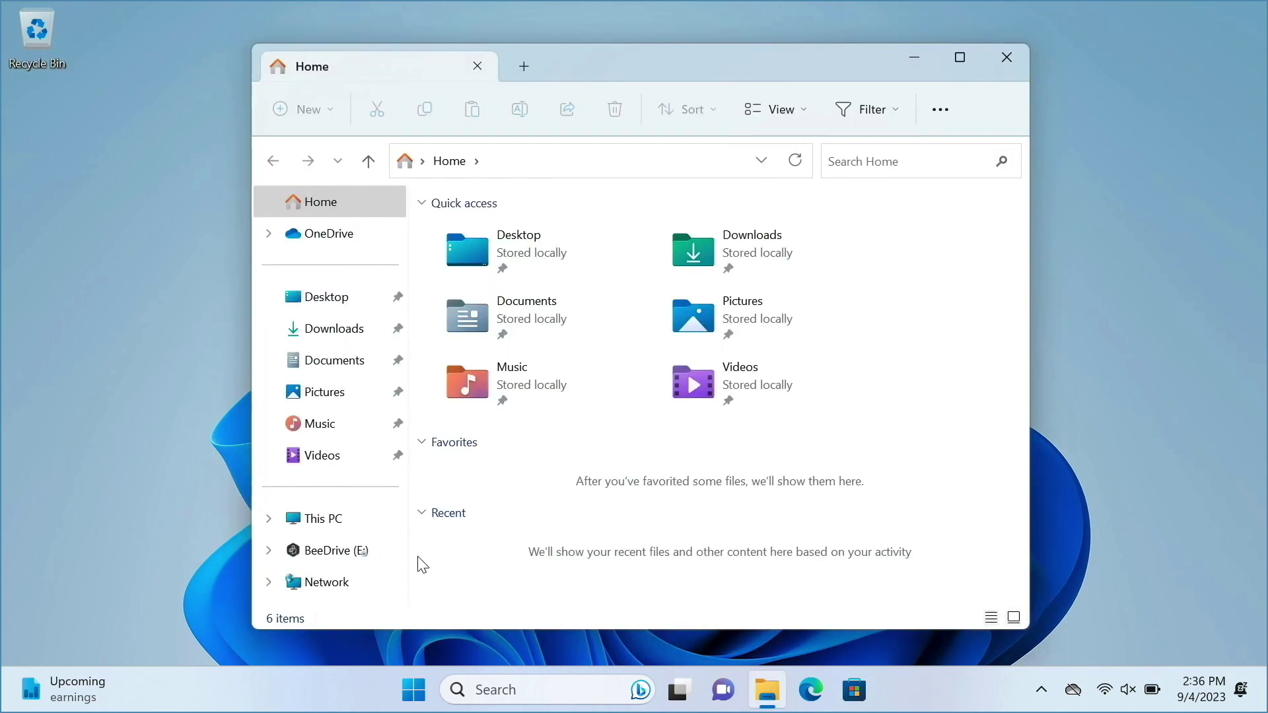
# Run BeeDriveInstaller from BeeDrive (E:), accept the EULA, install, and launch the app.
pyautogui.click(361, 555)
pyautogui.doubleClick(501, 249)
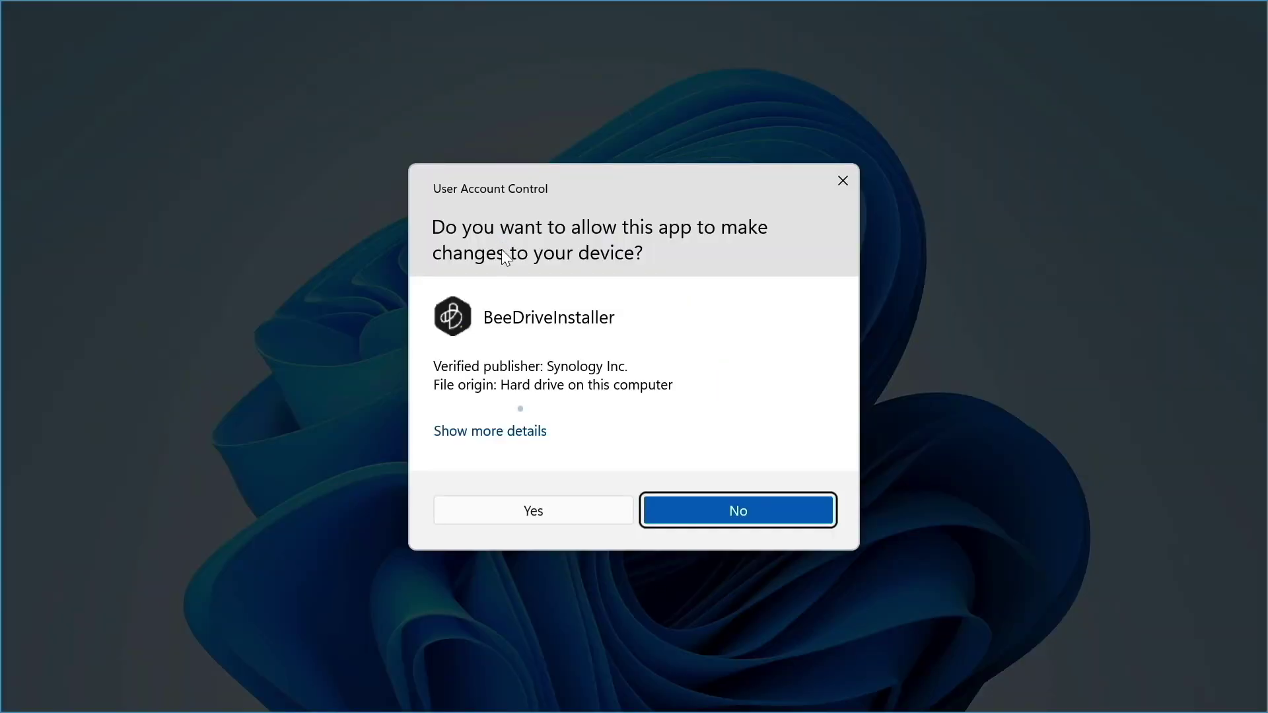
pyautogui.click(529, 515)
pyautogui.click(497, 453)
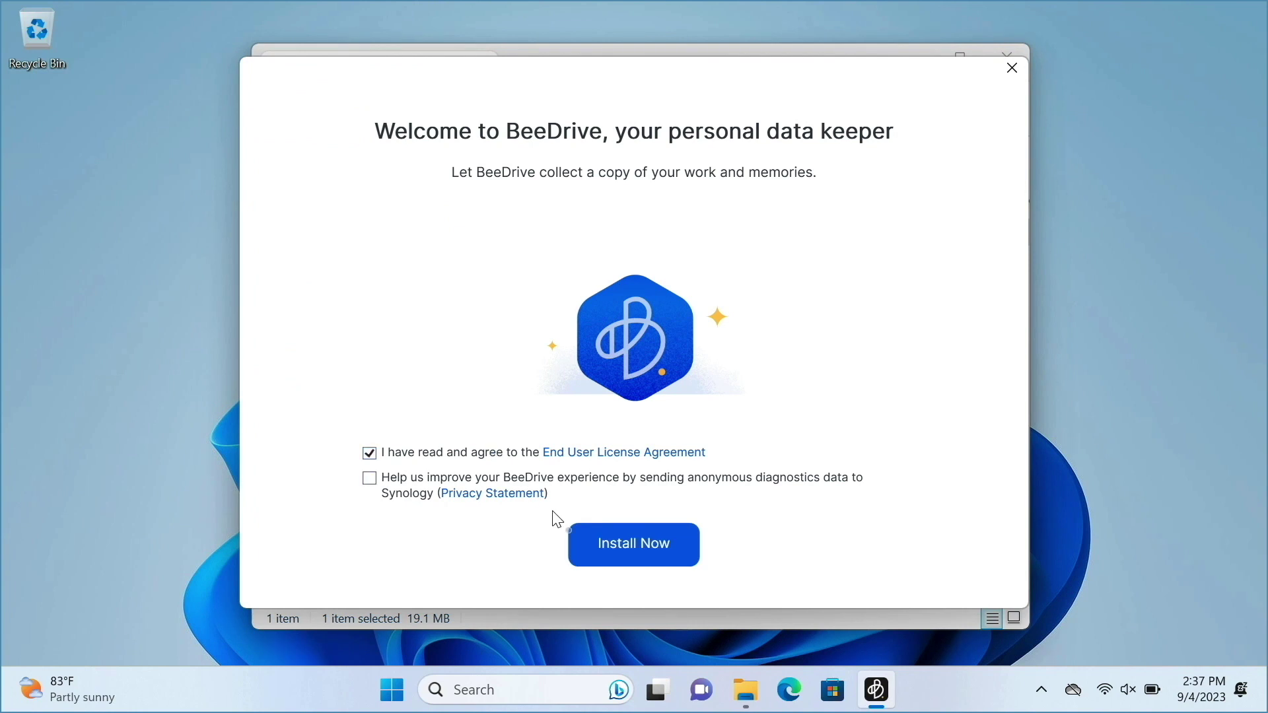
pyautogui.click(583, 546)
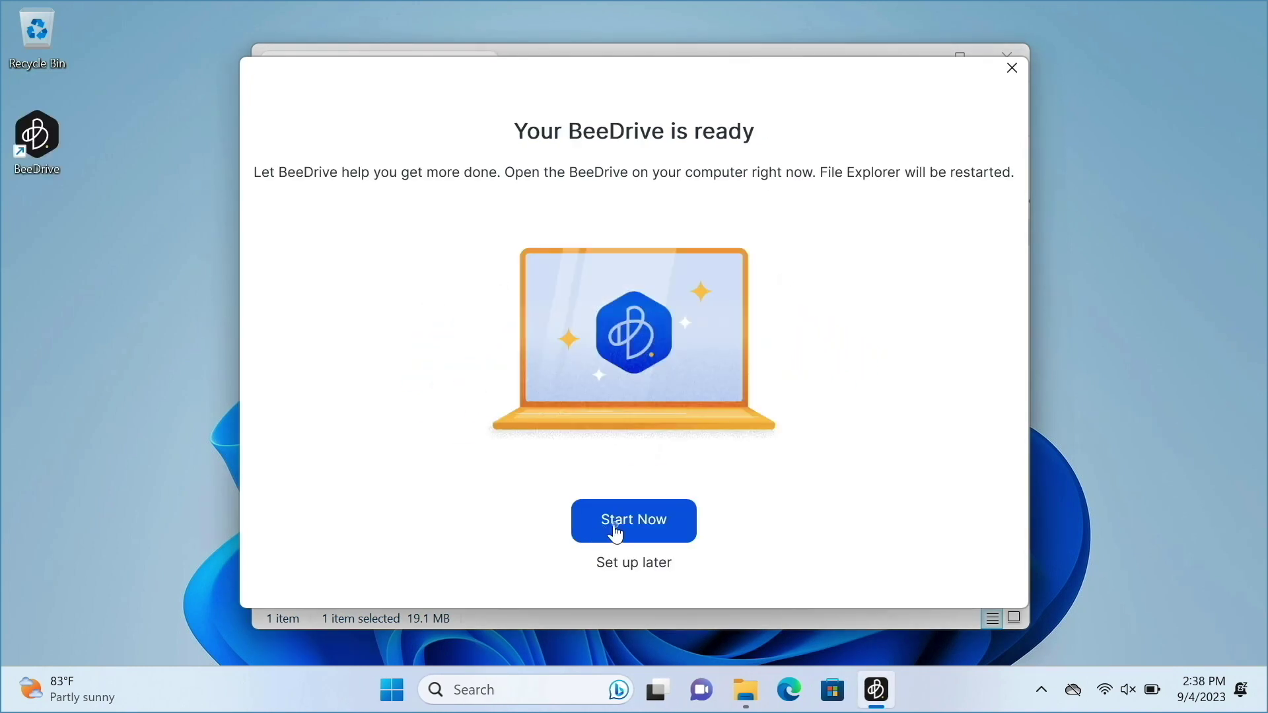
pyautogui.click(614, 527)
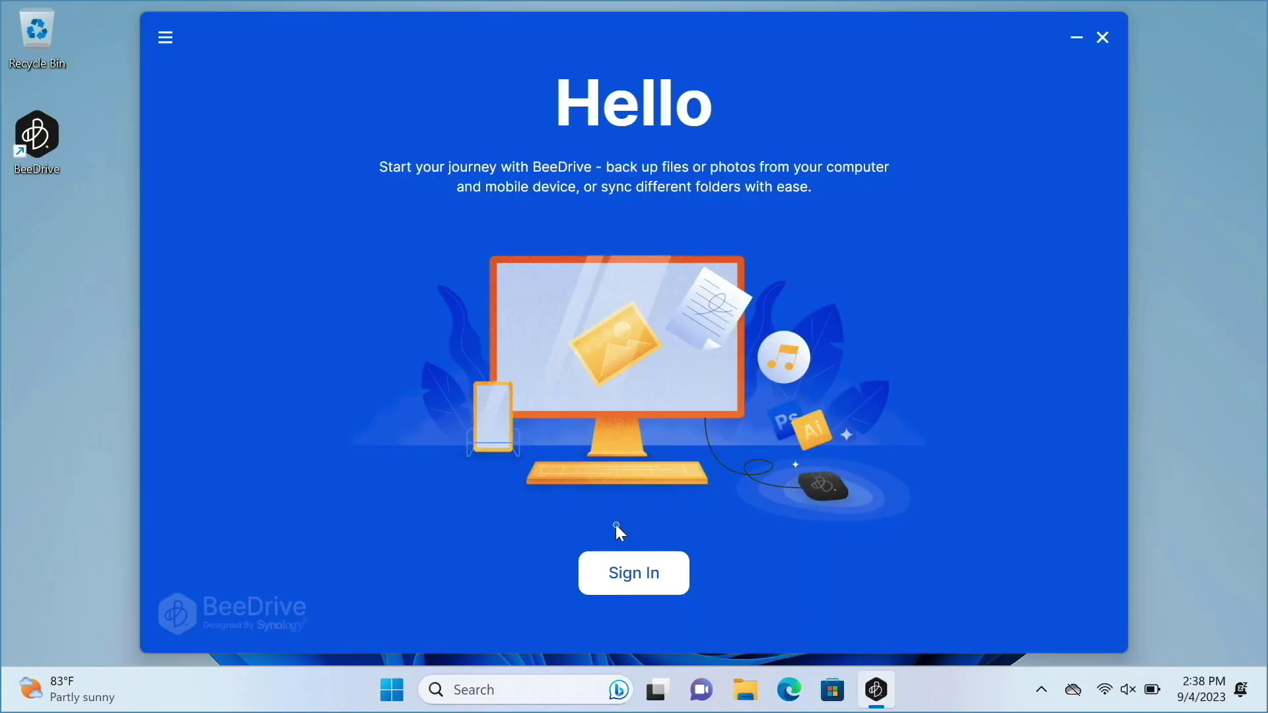
# Sign in with the Synology account e-mail, approve on the phone, and choose Computer Backup.
pyautogui.click(634, 573)
pyautogui.hotkey('ctrl', 'v')
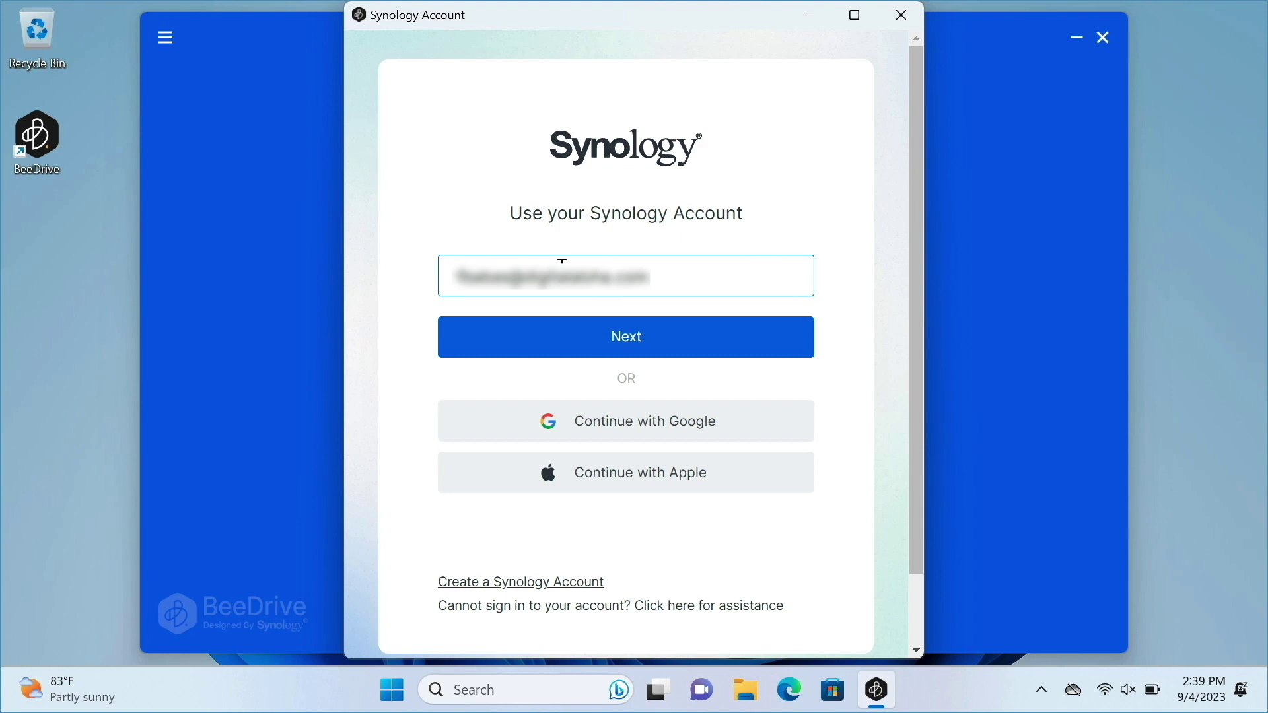
pyautogui.click(602, 330)
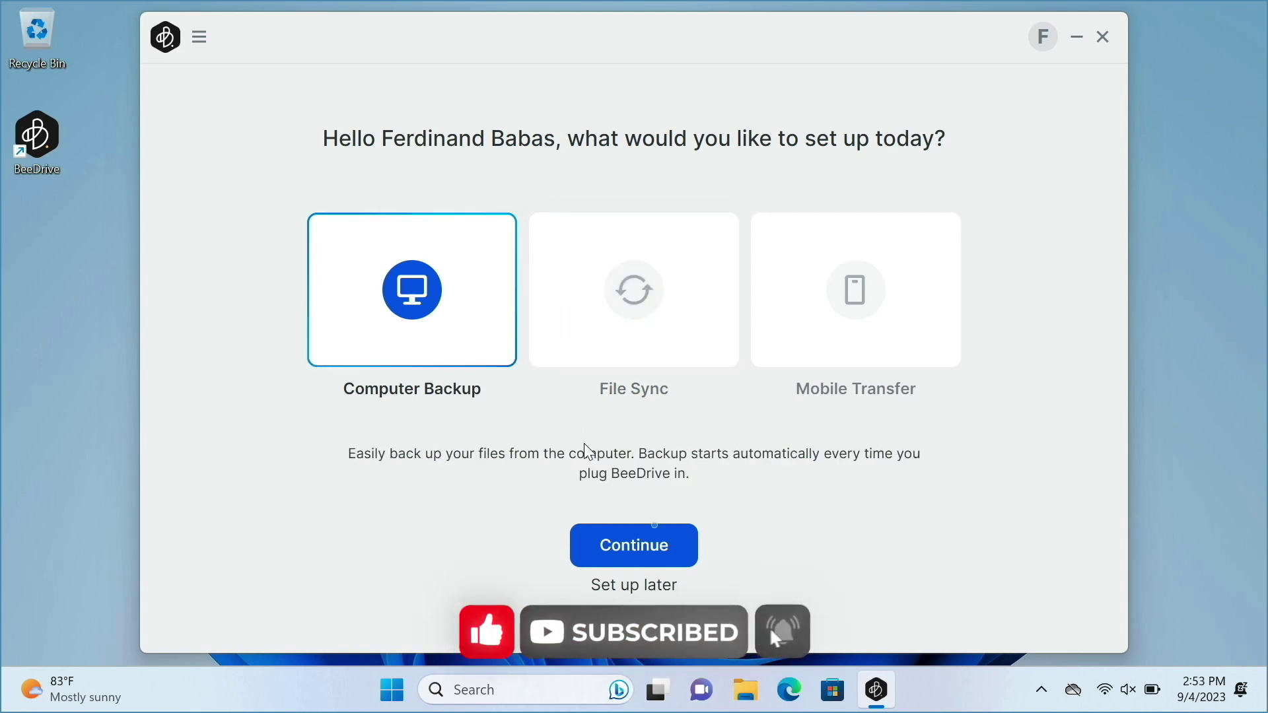
pyautogui.click(673, 543)
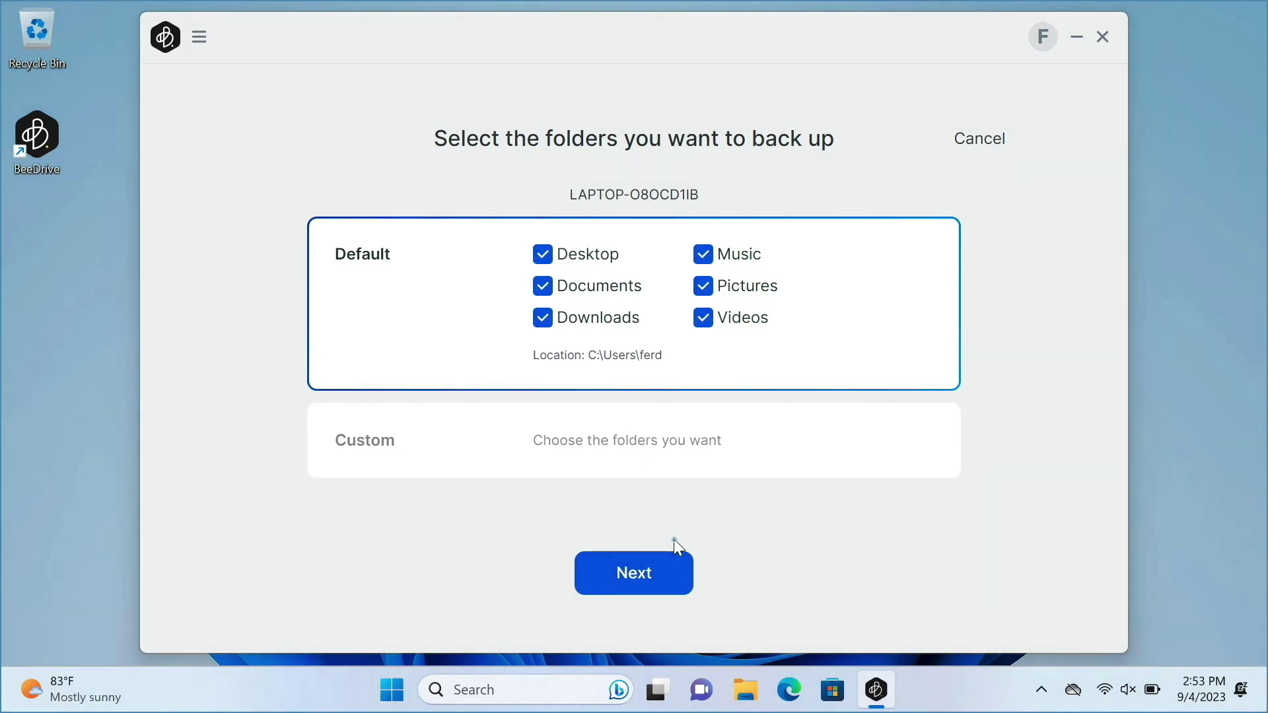
# Exclude Desktop, Documents, Downloads, Pictures and Music, and back up only Videos.
pyautogui.click(543, 254)
pyautogui.click(543, 286)
pyautogui.click(542, 318)
pyautogui.click(703, 286)
pyautogui.click(703, 256)
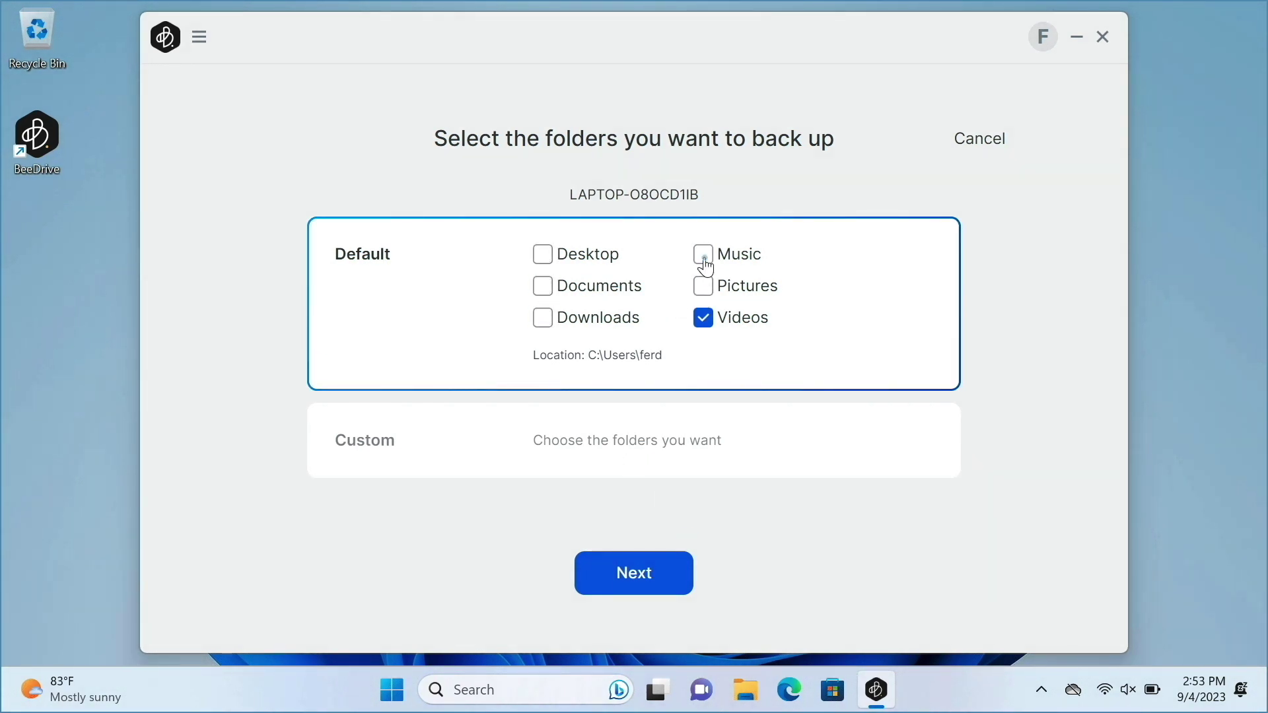
pyautogui.click(677, 568)
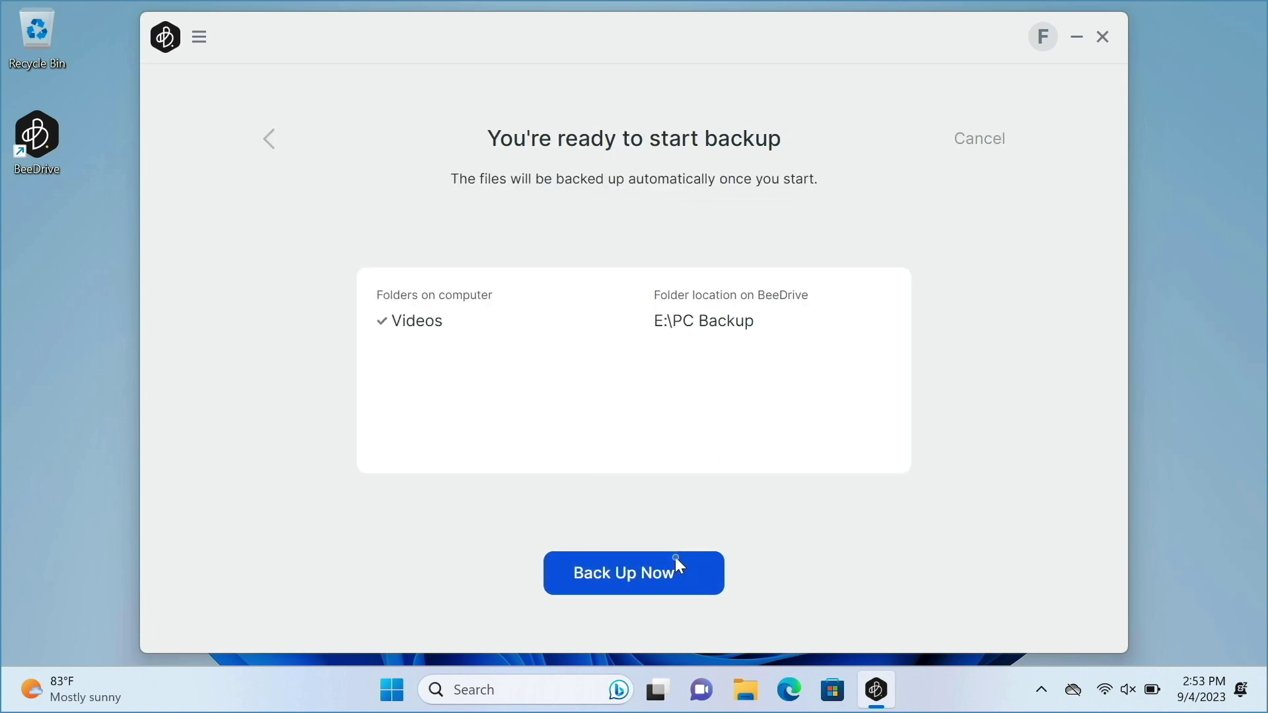
pyautogui.click(676, 565)
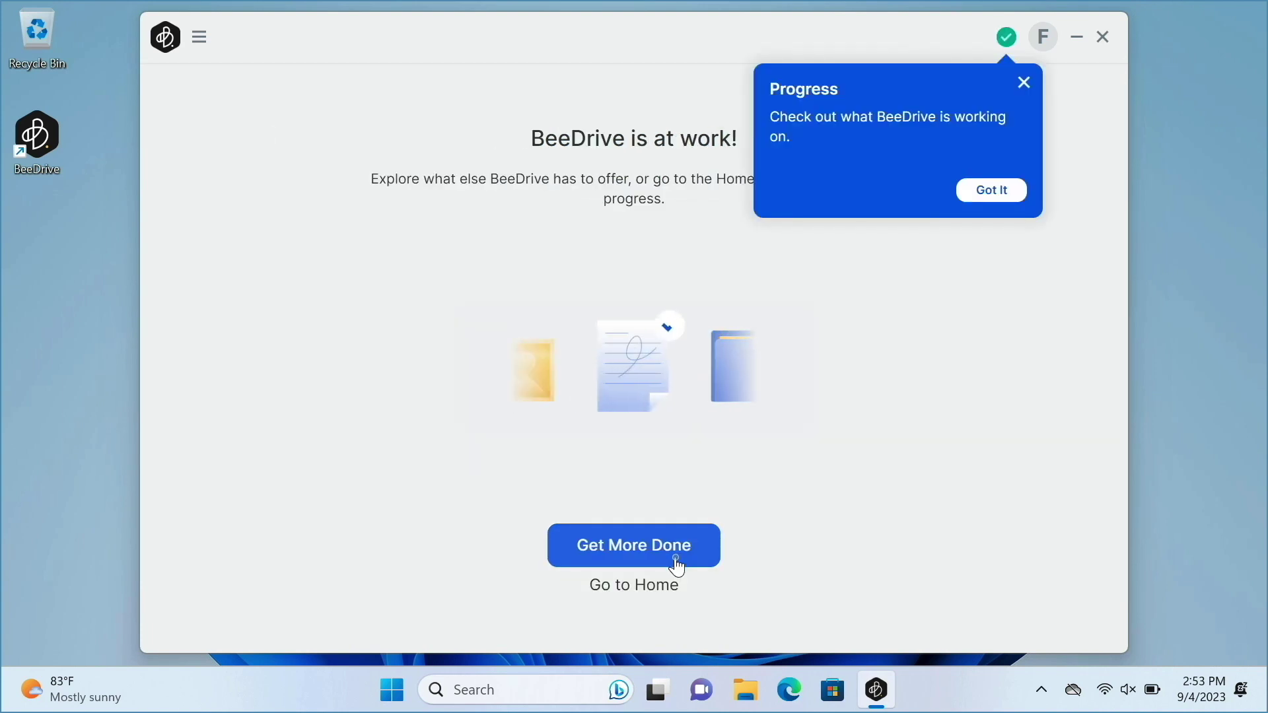
# Check the backup progress, return home, and view the Computer Backup details page.
pyautogui.click(992, 191)
pyautogui.click(1003, 46)
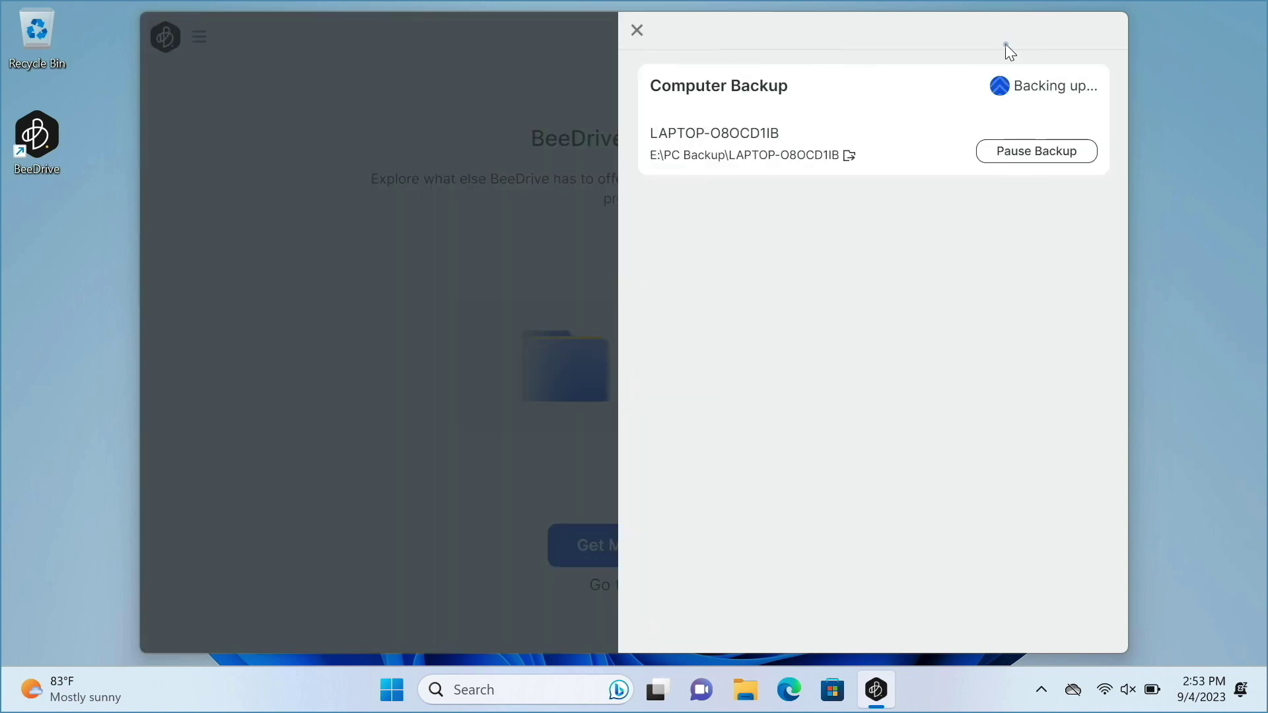
pyautogui.click(637, 31)
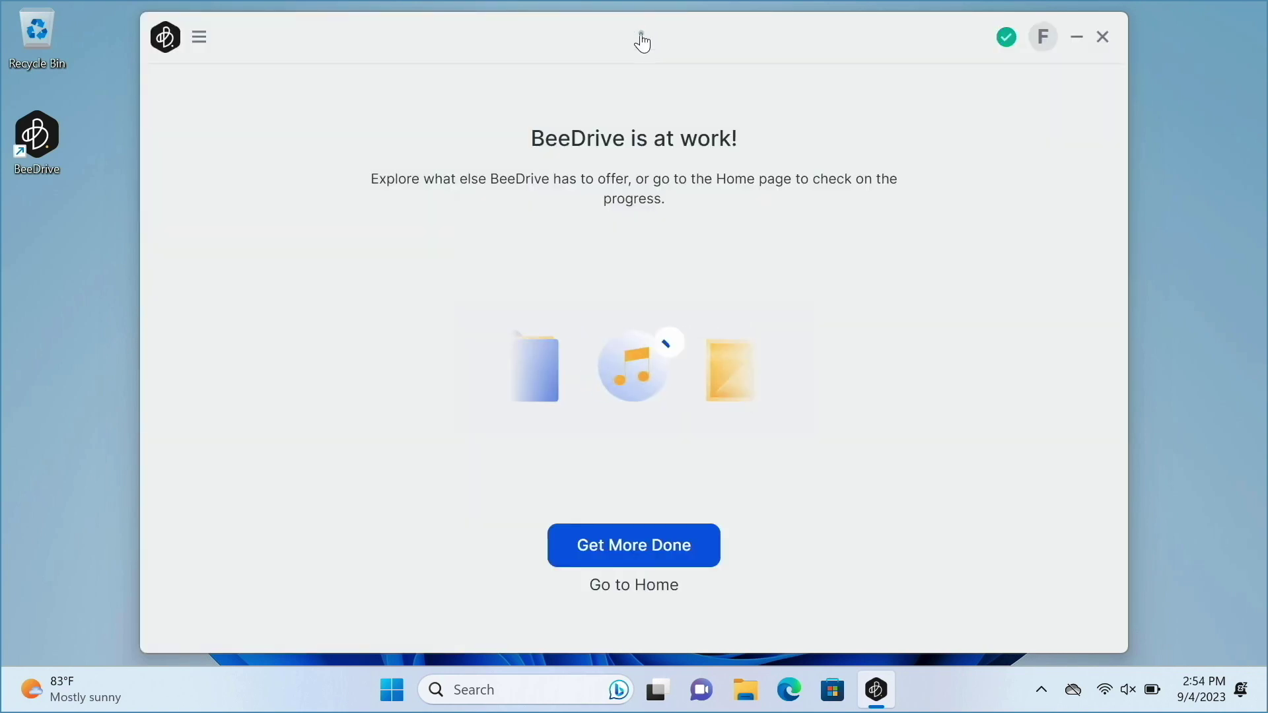
pyautogui.click(672, 587)
pyautogui.click(666, 538)
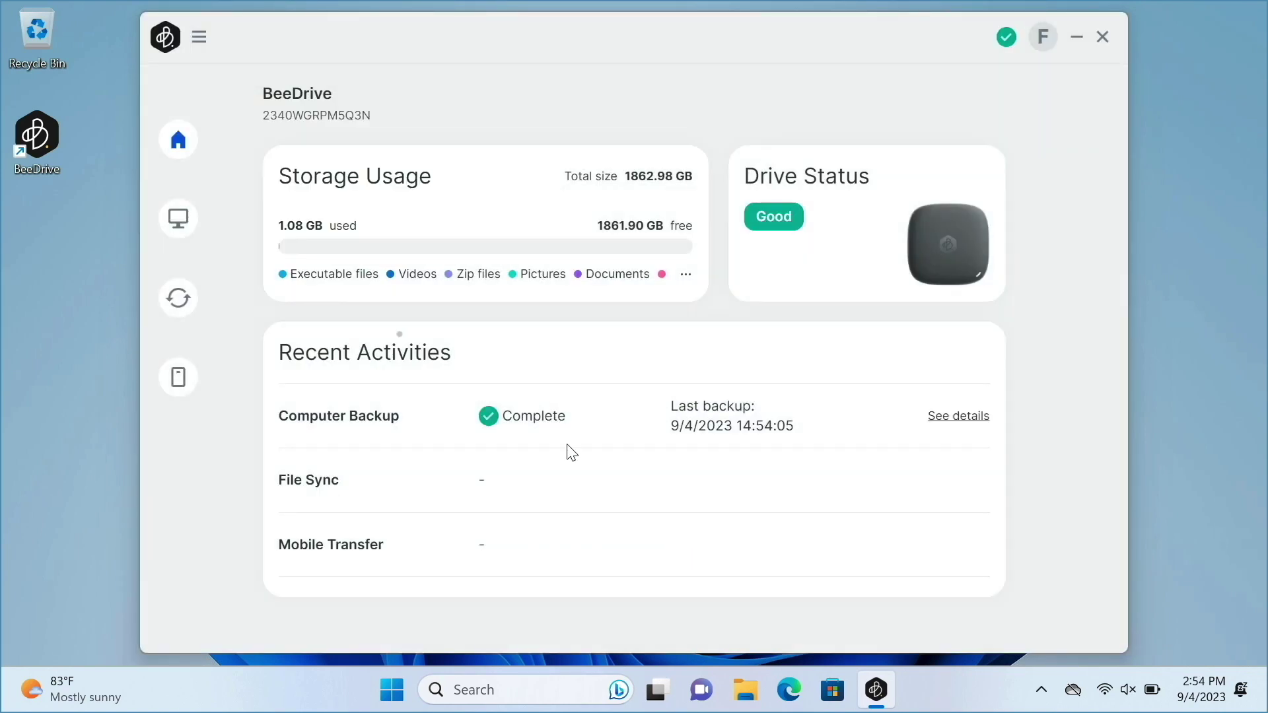
pyautogui.click(195, 231)
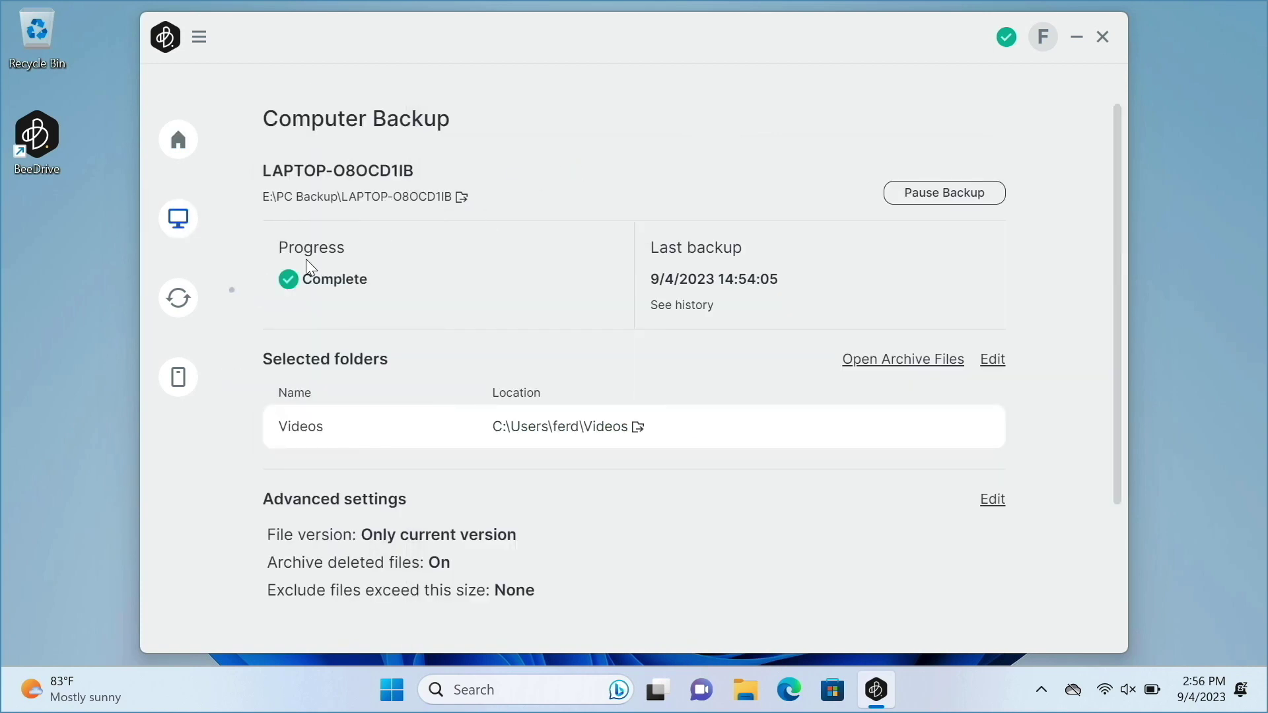
pyautogui.moveTo(198, 304)
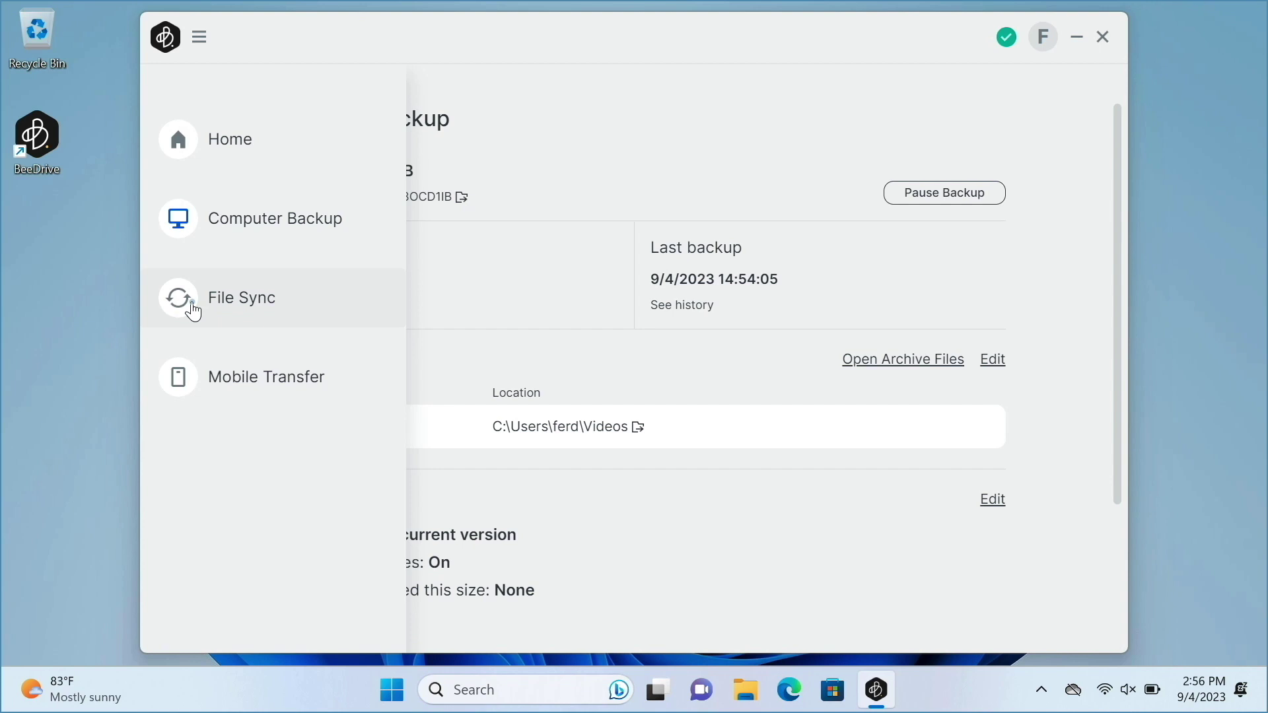
# Set up the Default File Sync between the computer's BeeDrive folder and E:\BeeDrive and sync now.
pyautogui.click(193, 311)
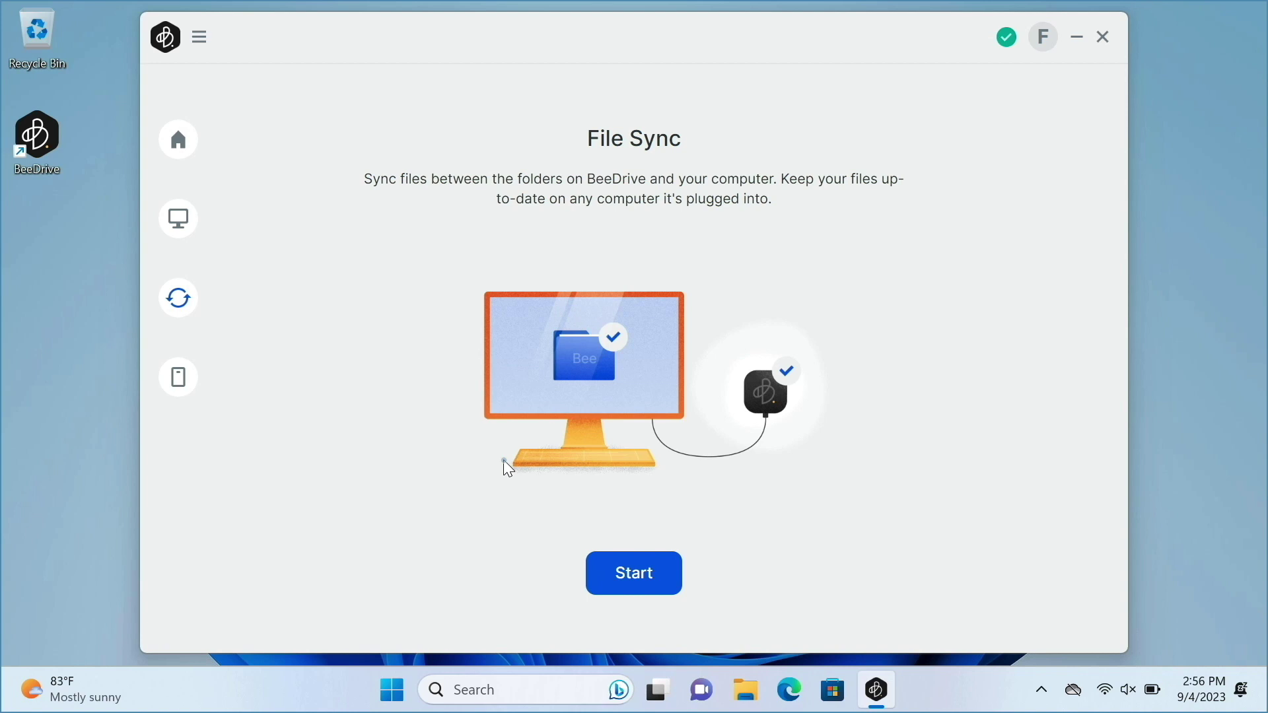
pyautogui.click(604, 582)
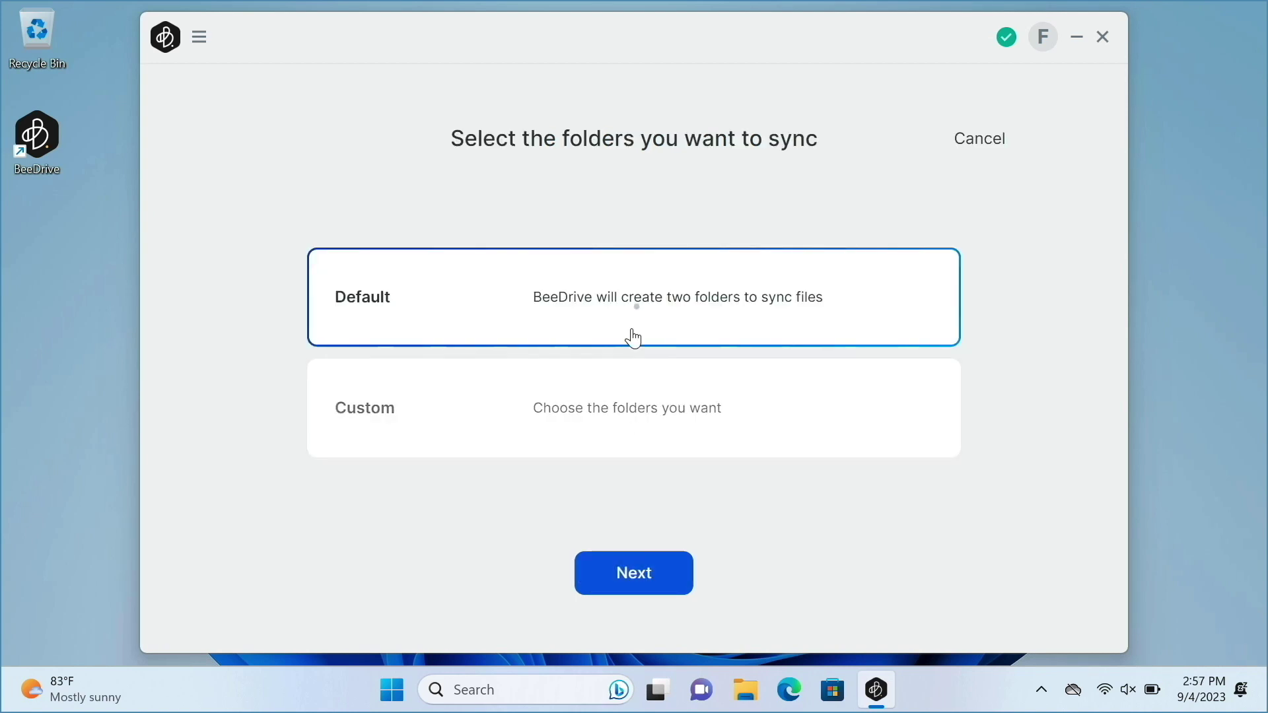
pyautogui.click(686, 572)
pyautogui.click(686, 566)
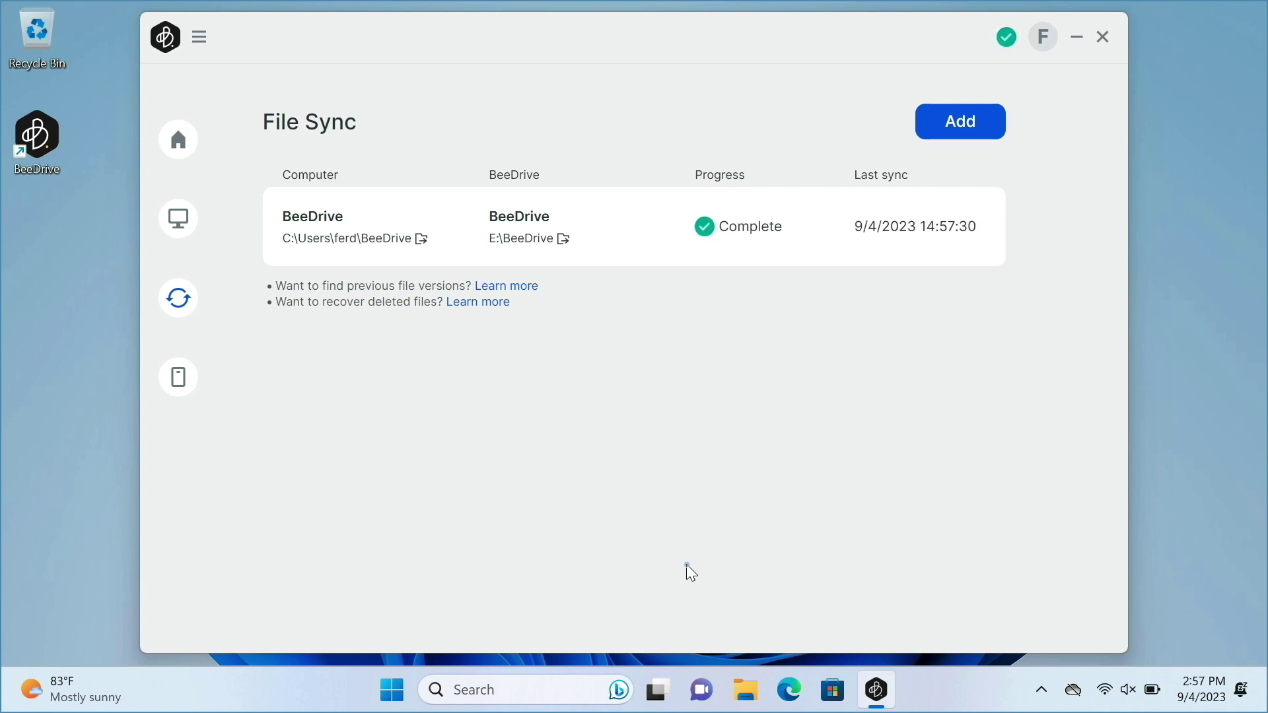
pyautogui.click(746, 689)
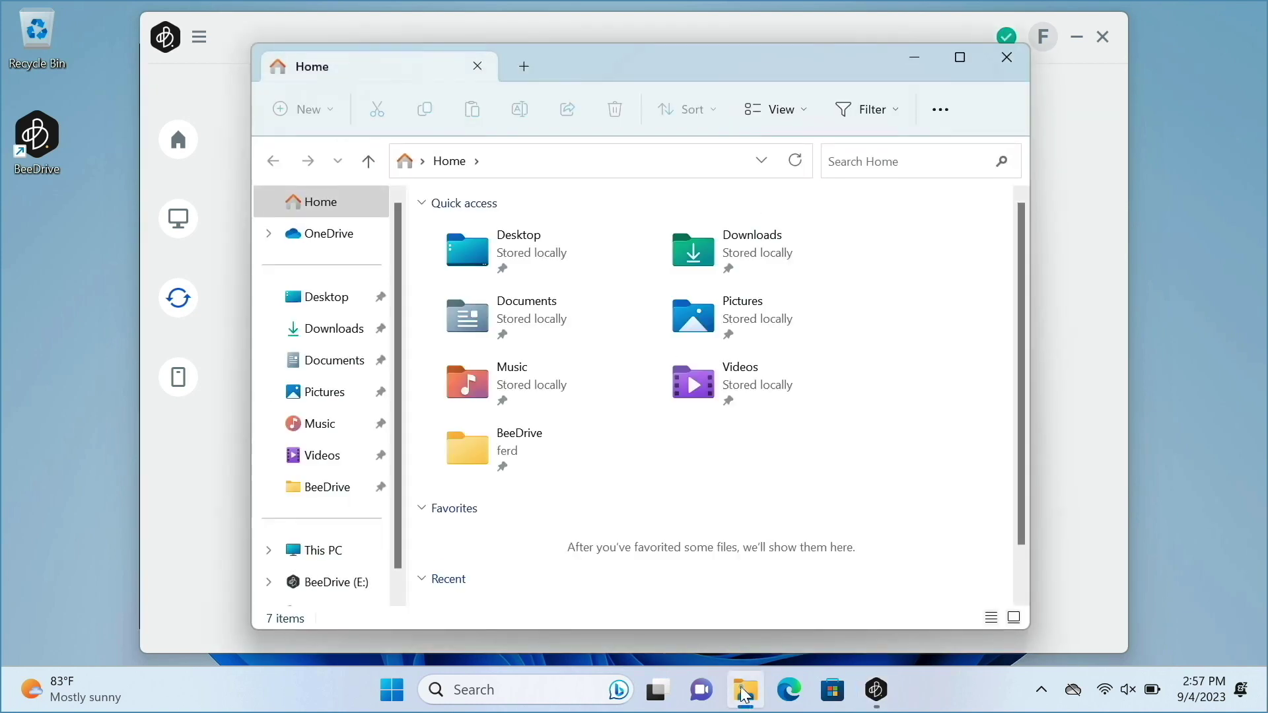
# Create a new text document named test in the local BeeDrive folder.
pyautogui.doubleClick(475, 451)
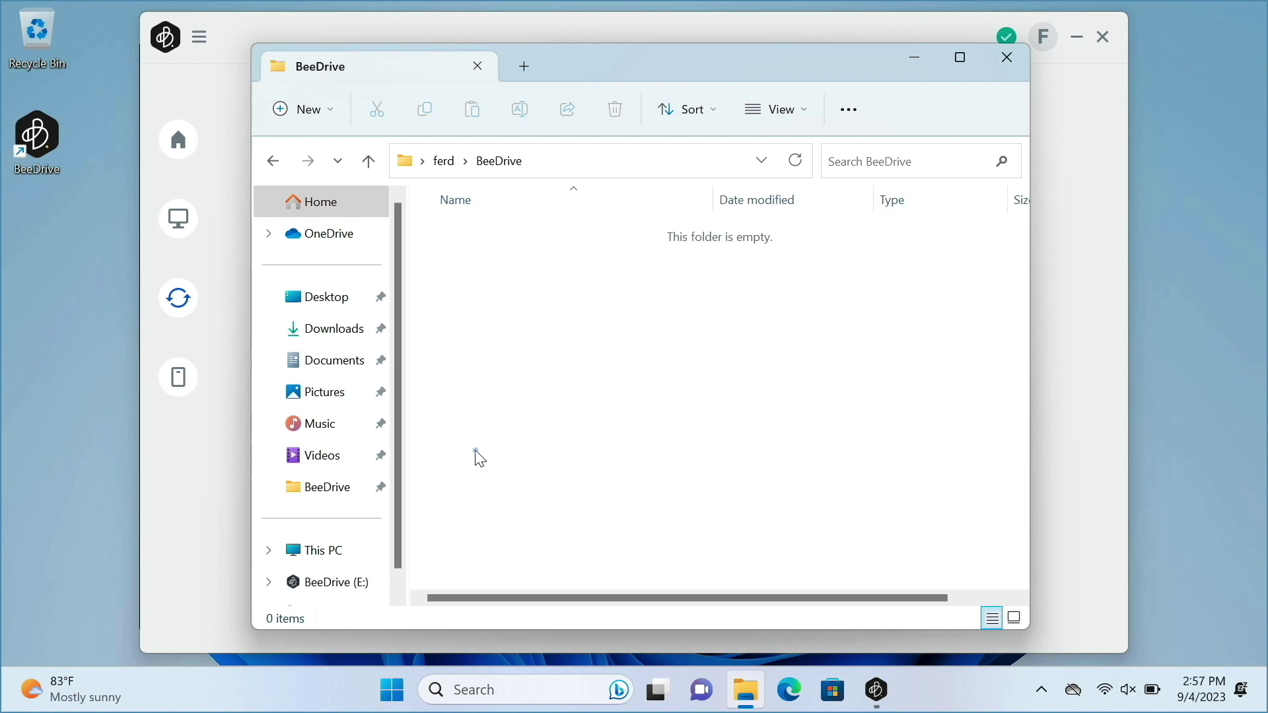
pyautogui.rightClick(476, 453)
pyautogui.moveTo(557, 419)
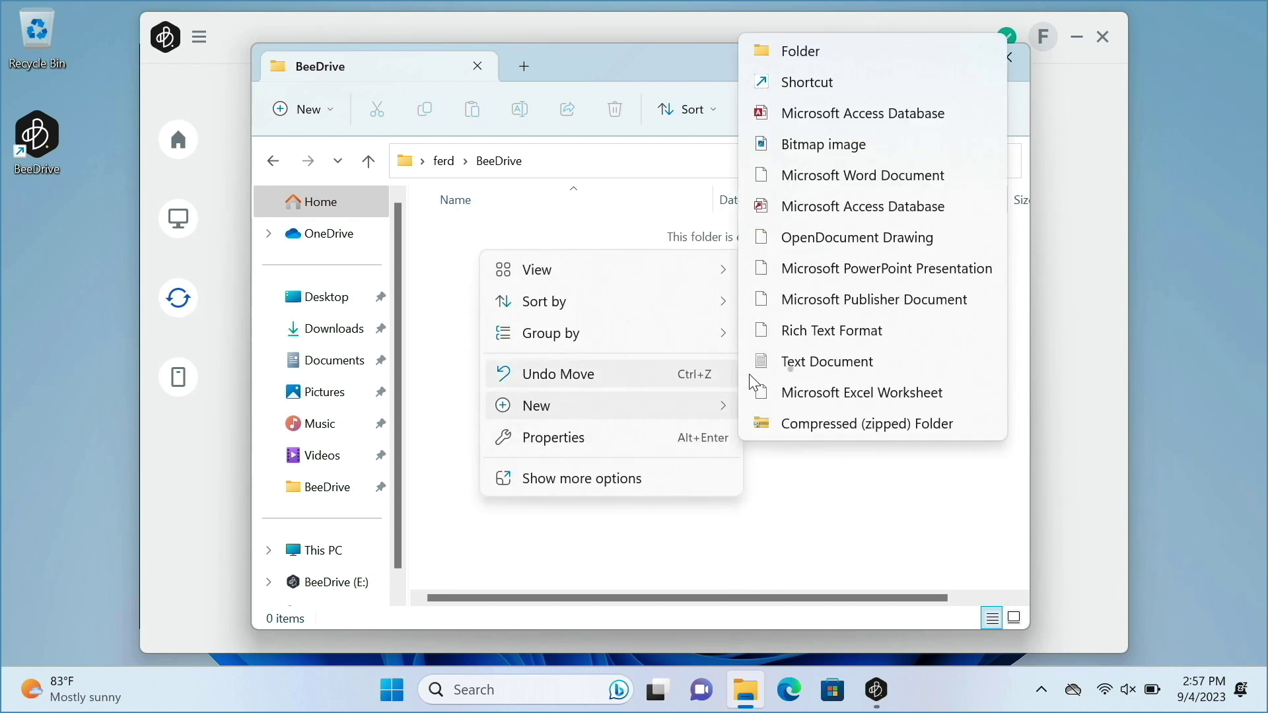
pyautogui.click(759, 368)
pyautogui.write('test')
pyautogui.press('Return')
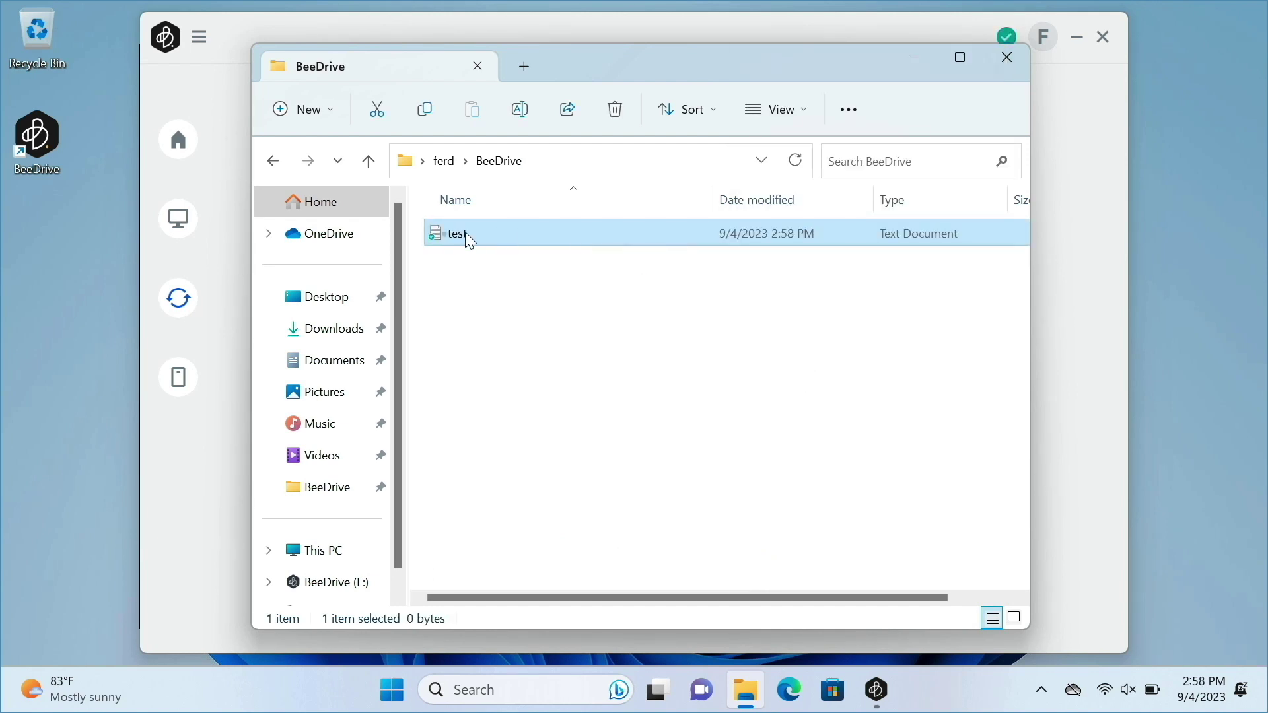
# Write 'this is a test.' in the test file and save it in Notepad.
pyautogui.doubleClick(442, 234)
pyautogui.write('this is a test.')
pyautogui.click(130, 158)
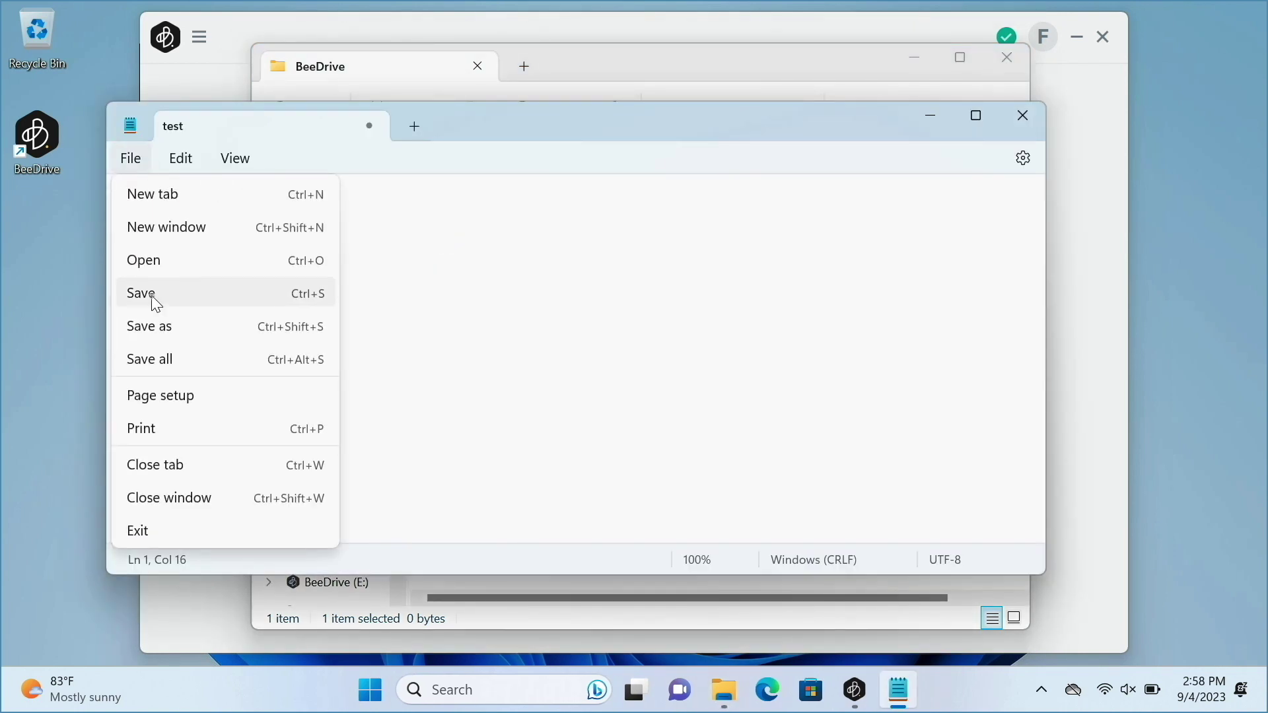
pyautogui.click(153, 294)
pyautogui.click(1023, 117)
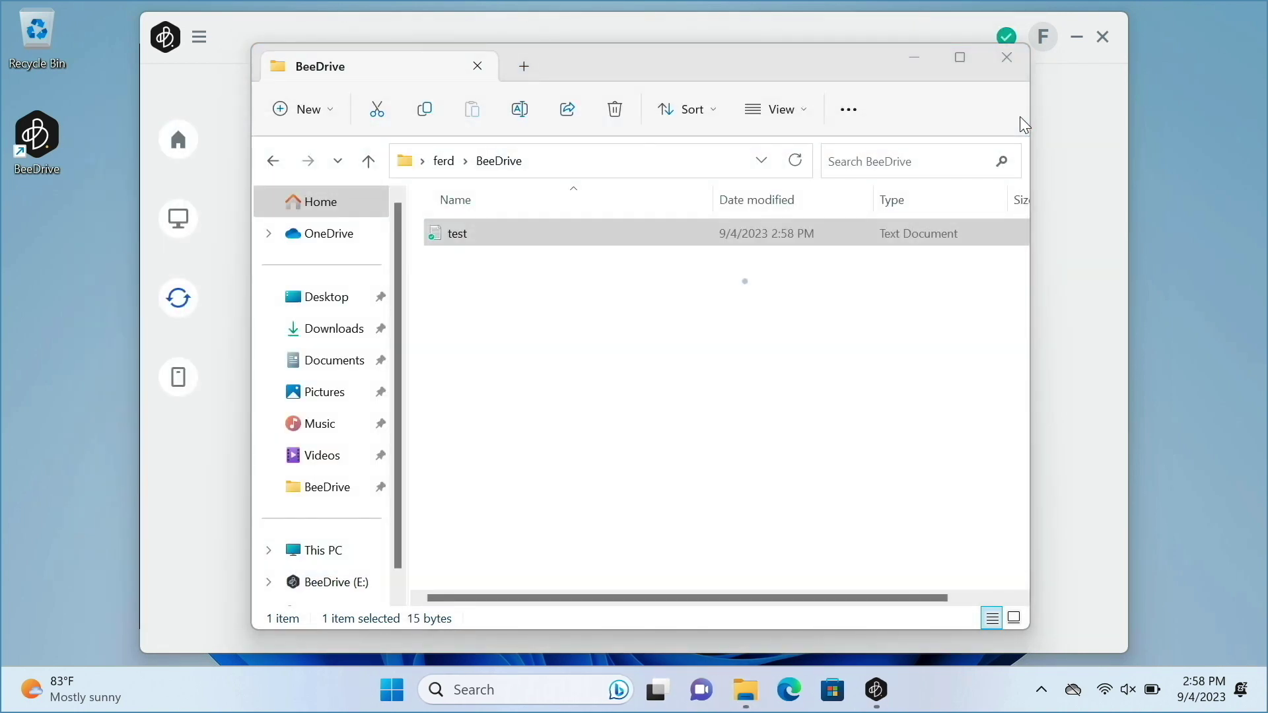
pyautogui.click(336, 585)
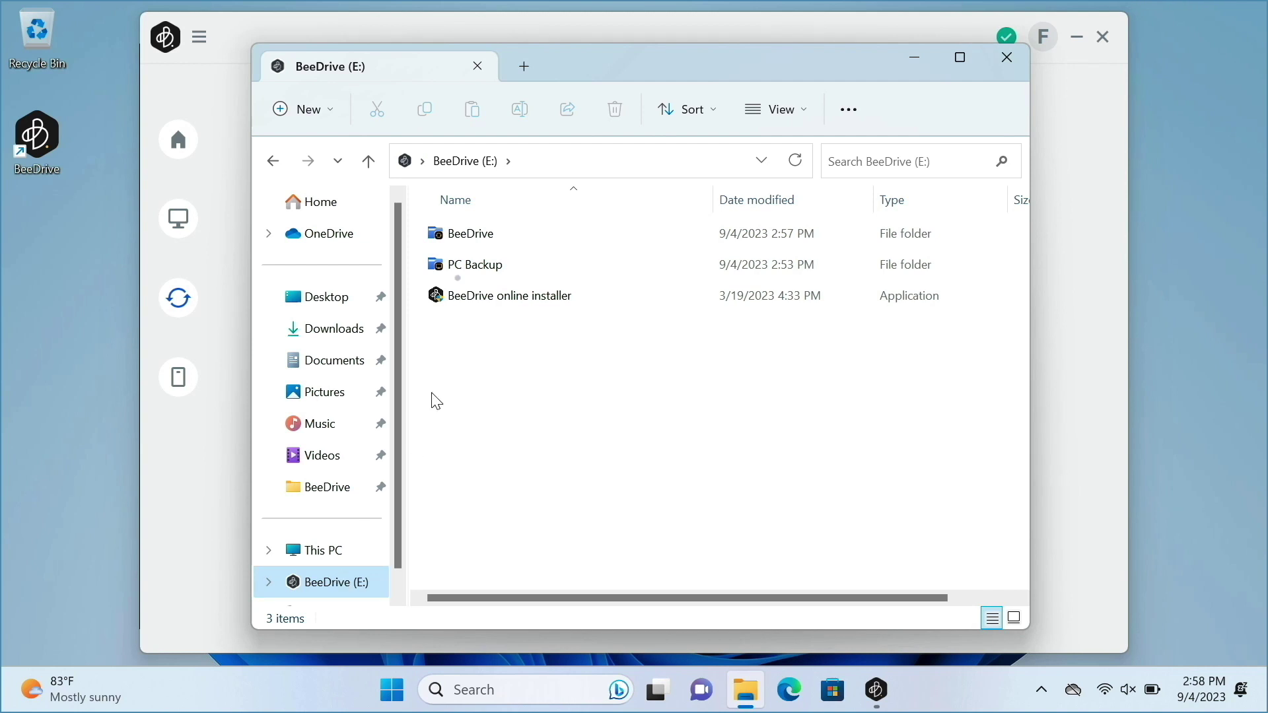
# Add the line 'edit from beedrive.' to the test file in E:\BeeDrive and save it.
pyautogui.doubleClick(467, 243)
pyautogui.click(471, 245)
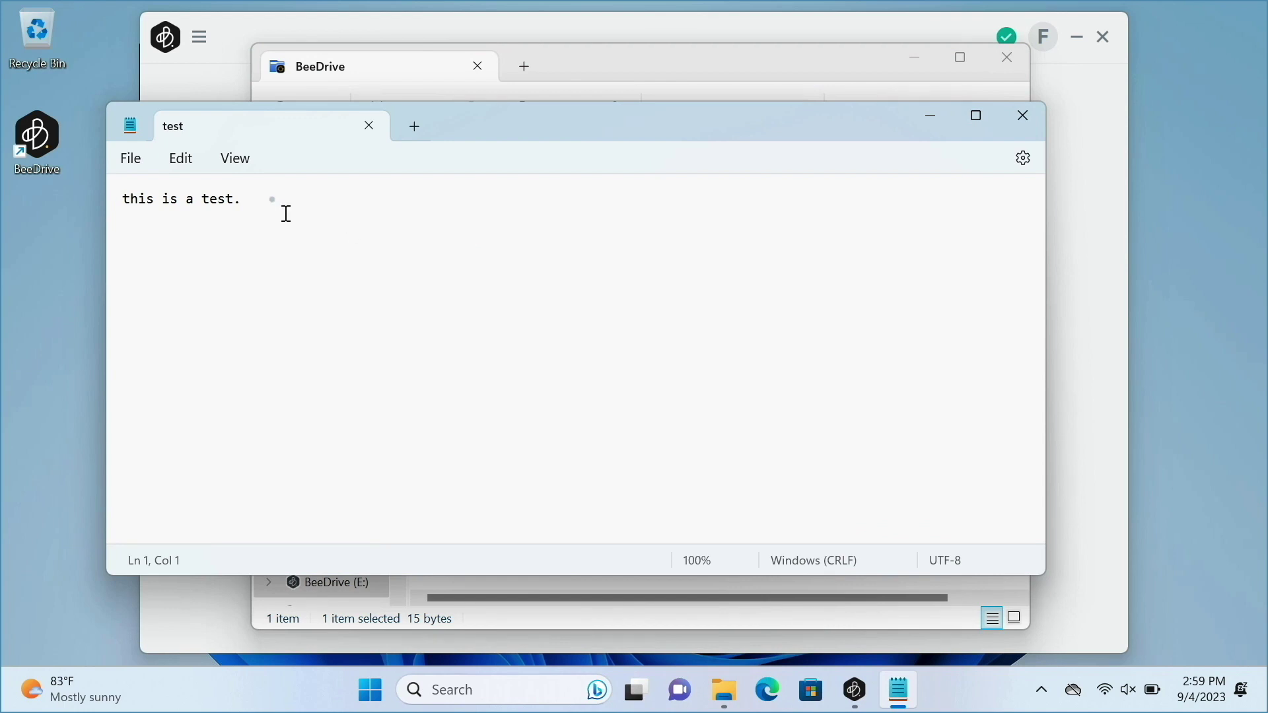
pyautogui.click(272, 200)
pyautogui.press('Return')
pyautogui.write('edit from beedrive.')
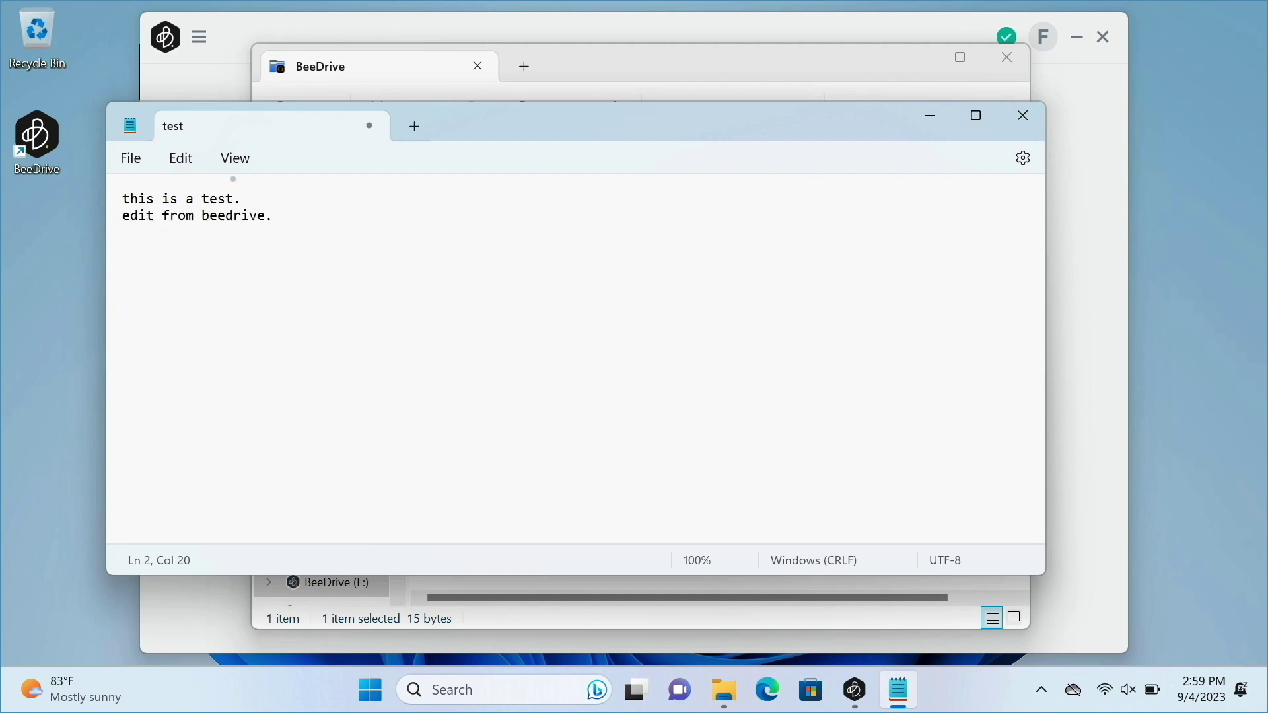
pyautogui.click(132, 158)
pyautogui.click(142, 291)
pyautogui.click(1022, 116)
# Open the local BeeDrive copy of test to verify the edit, then close Notepad and Explorer.
pyautogui.click(327, 492)
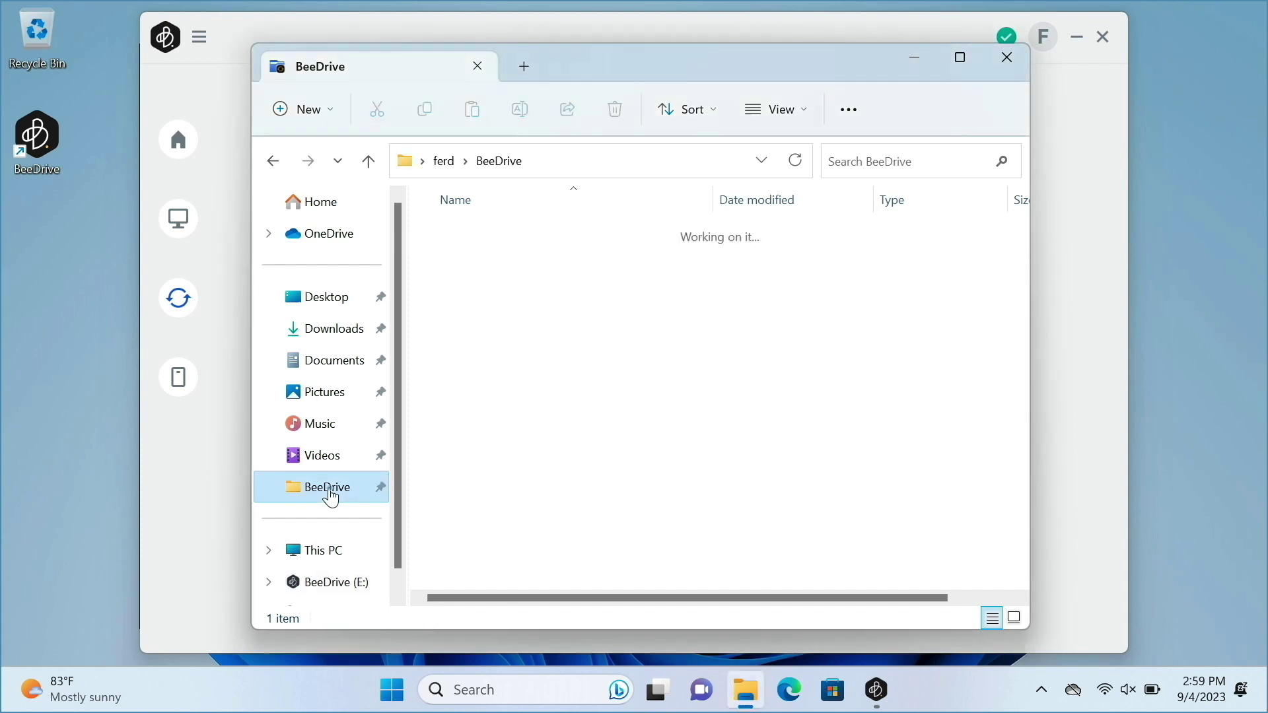
pyautogui.doubleClick(459, 235)
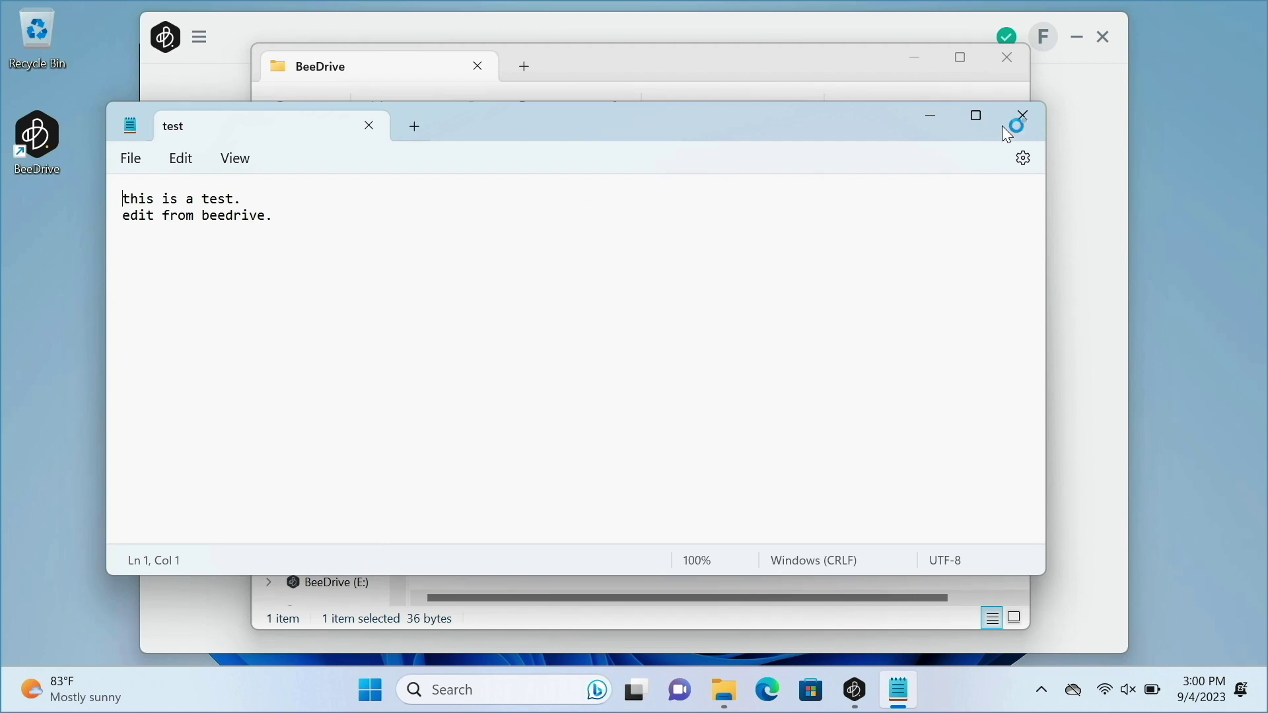
pyautogui.click(1022, 117)
pyautogui.click(1007, 58)
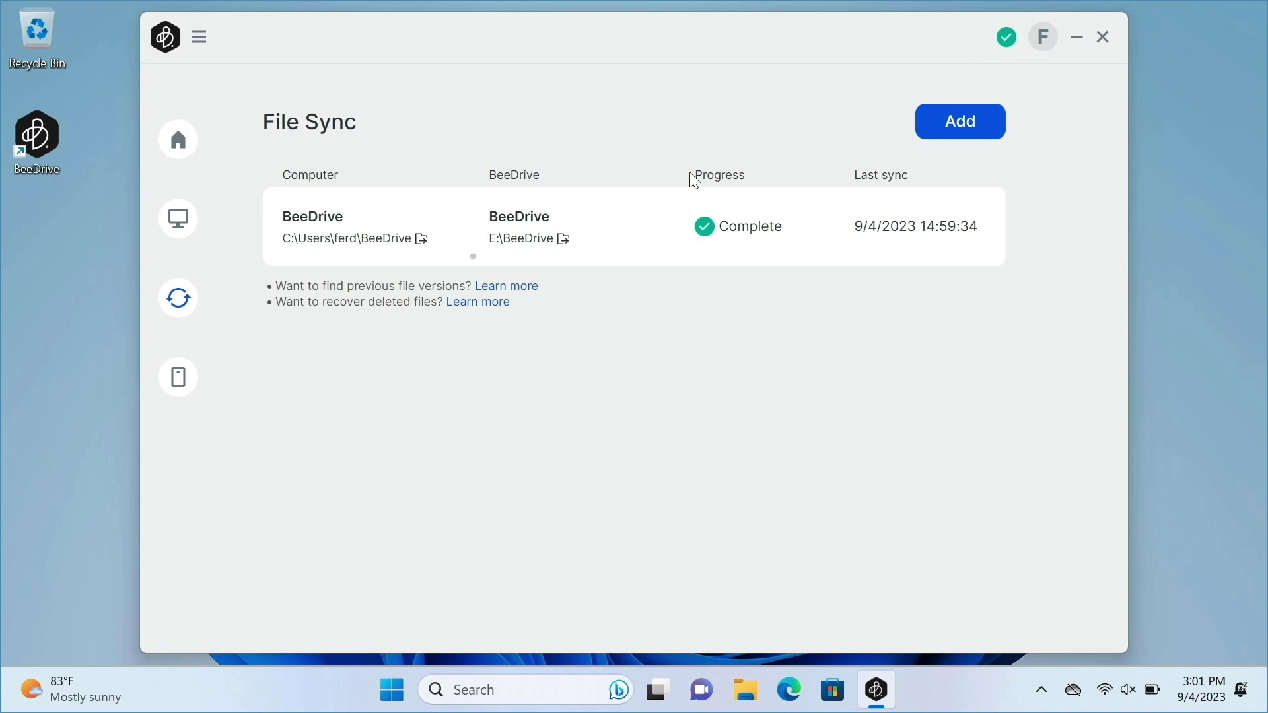
# Pair the iPhone for Mobile Transfer, turning Photo Backup on and then off.
pyautogui.click(177, 379)
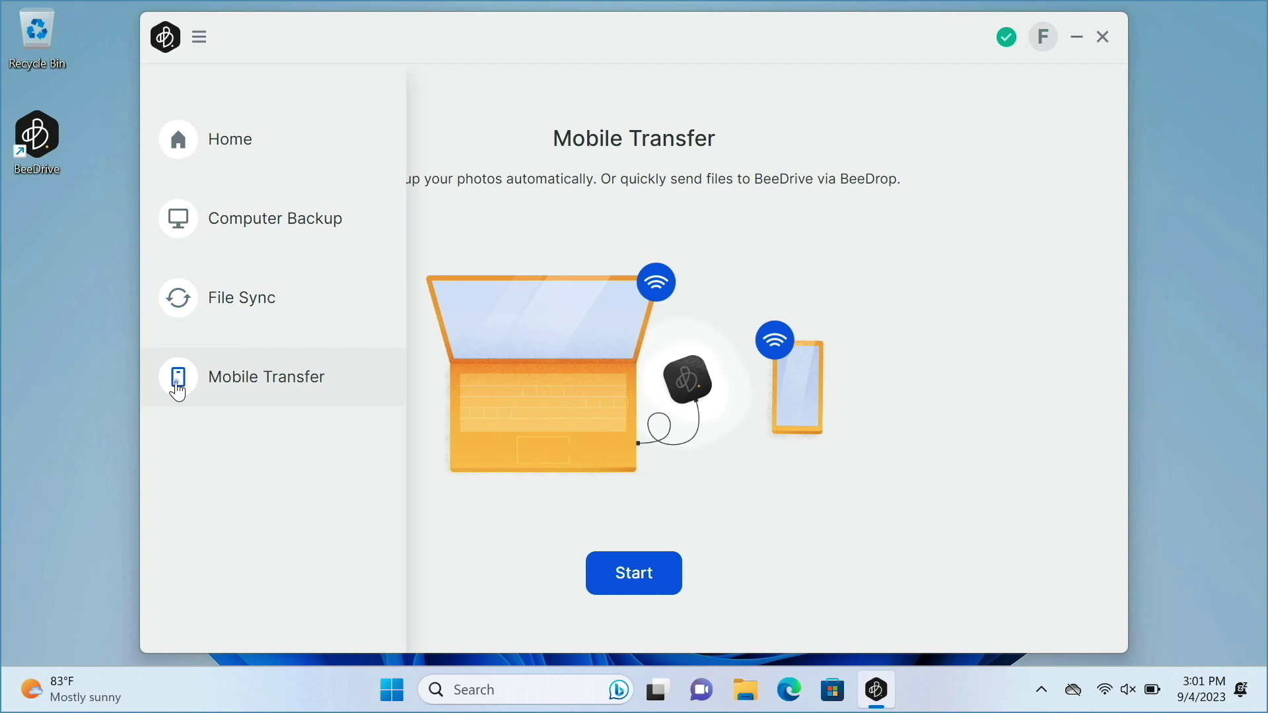
pyautogui.click(600, 582)
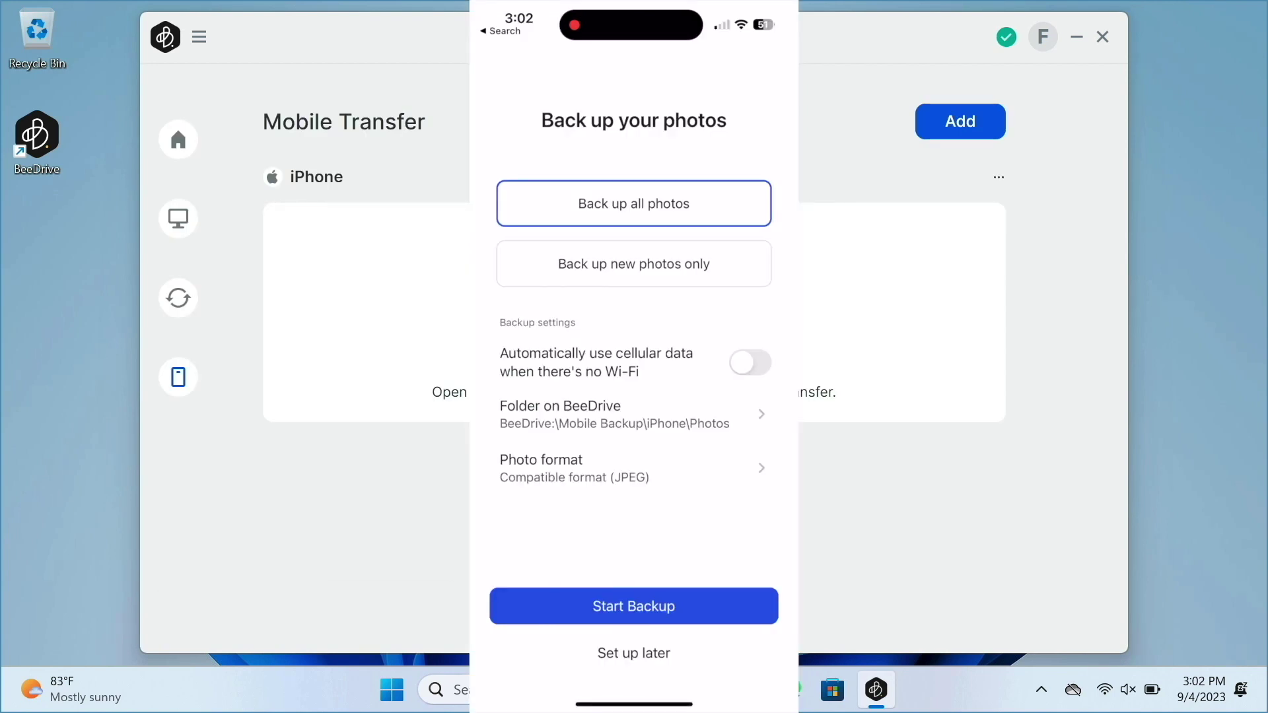
pyautogui.click(634, 653)
pyautogui.click(634, 307)
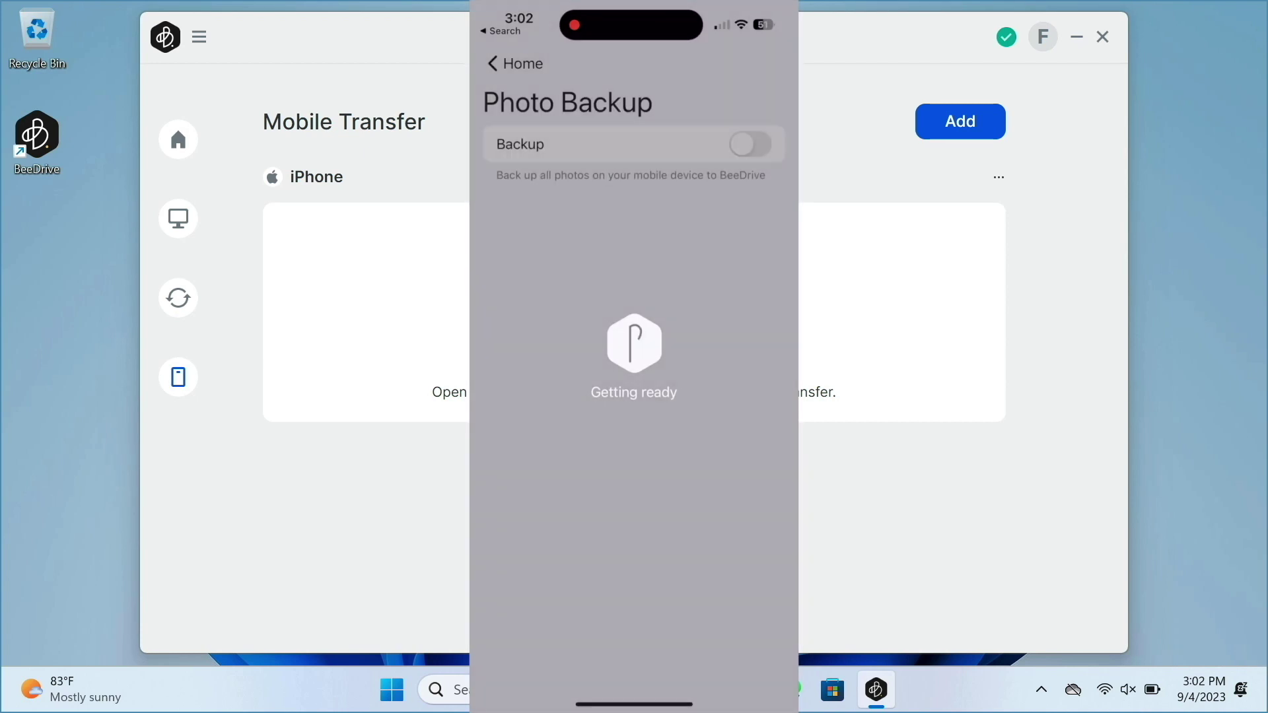
pyautogui.click(750, 144)
pyautogui.click(750, 144)
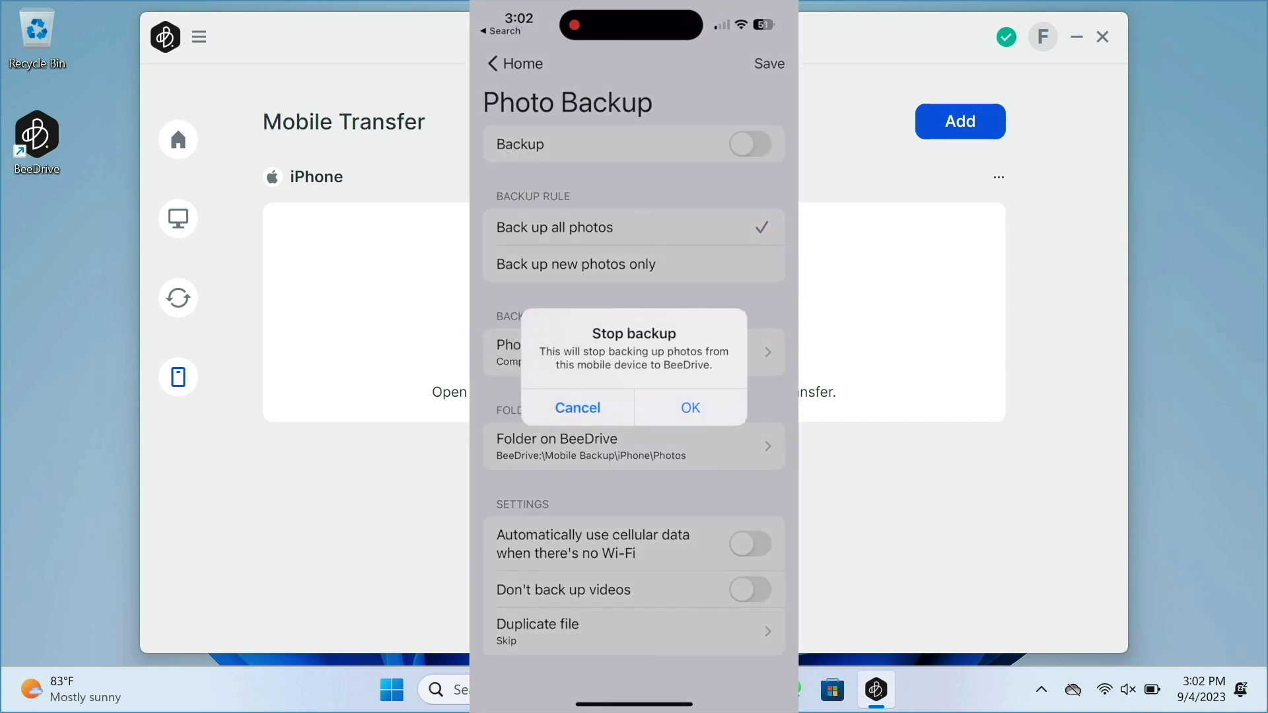
pyautogui.click(691, 405)
# Send three photos from the iPhone library to BeeDrive through BeeDrop.
pyautogui.click(634, 572)
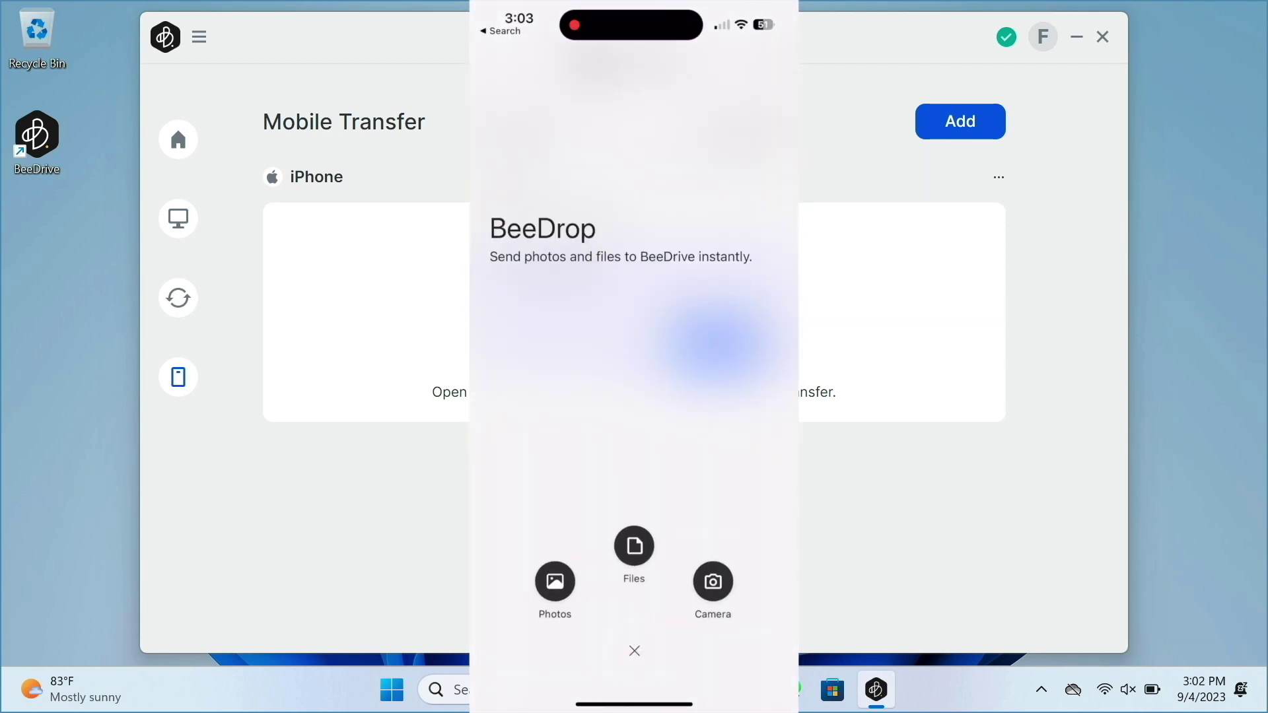
pyautogui.click(554, 582)
pyautogui.click(524, 203)
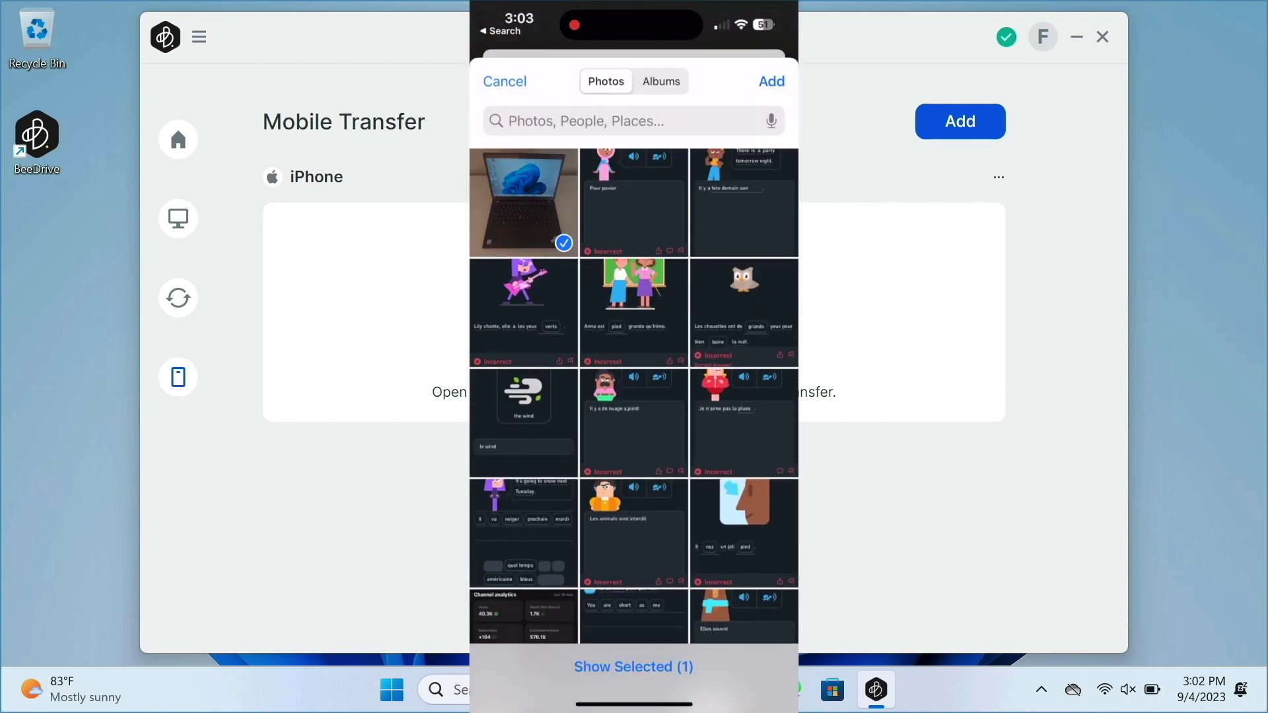
pyautogui.click(634, 203)
pyautogui.click(744, 203)
pyautogui.click(771, 81)
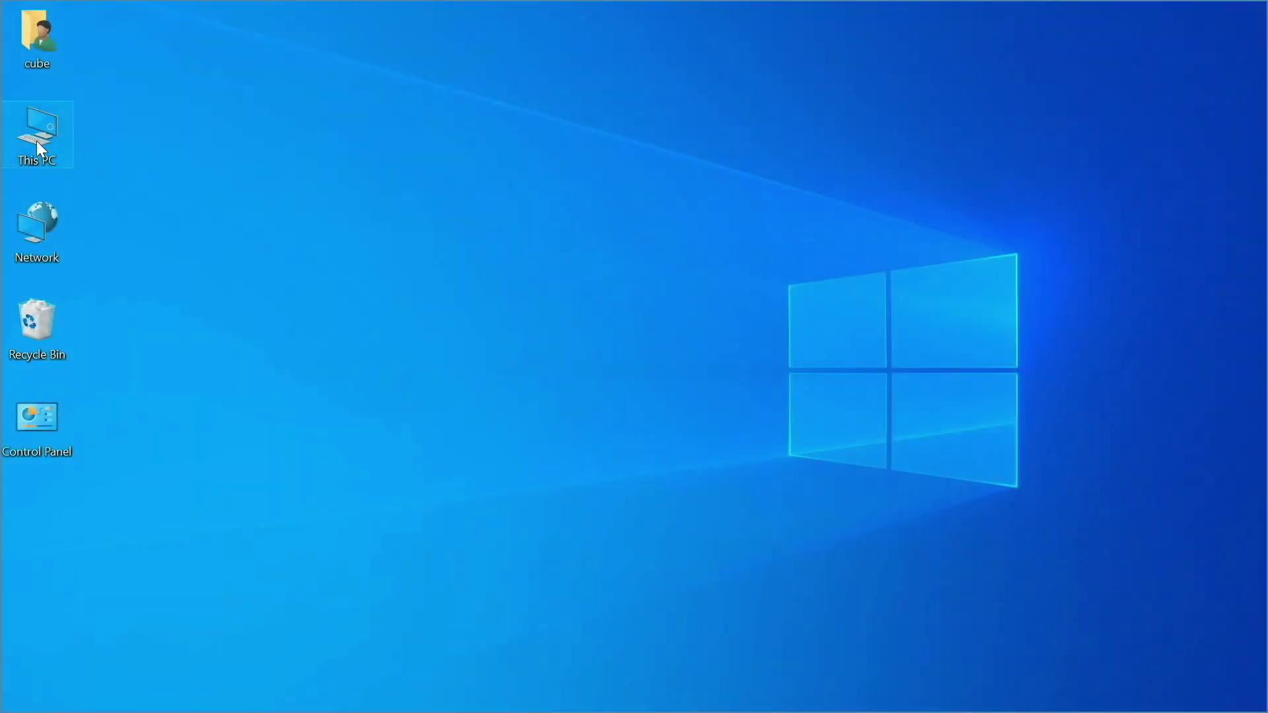
# Install BeeDrive from BeeDrive online installer.exe on E:, launch it, and start signing in.
pyautogui.doubleClick(51, 131)
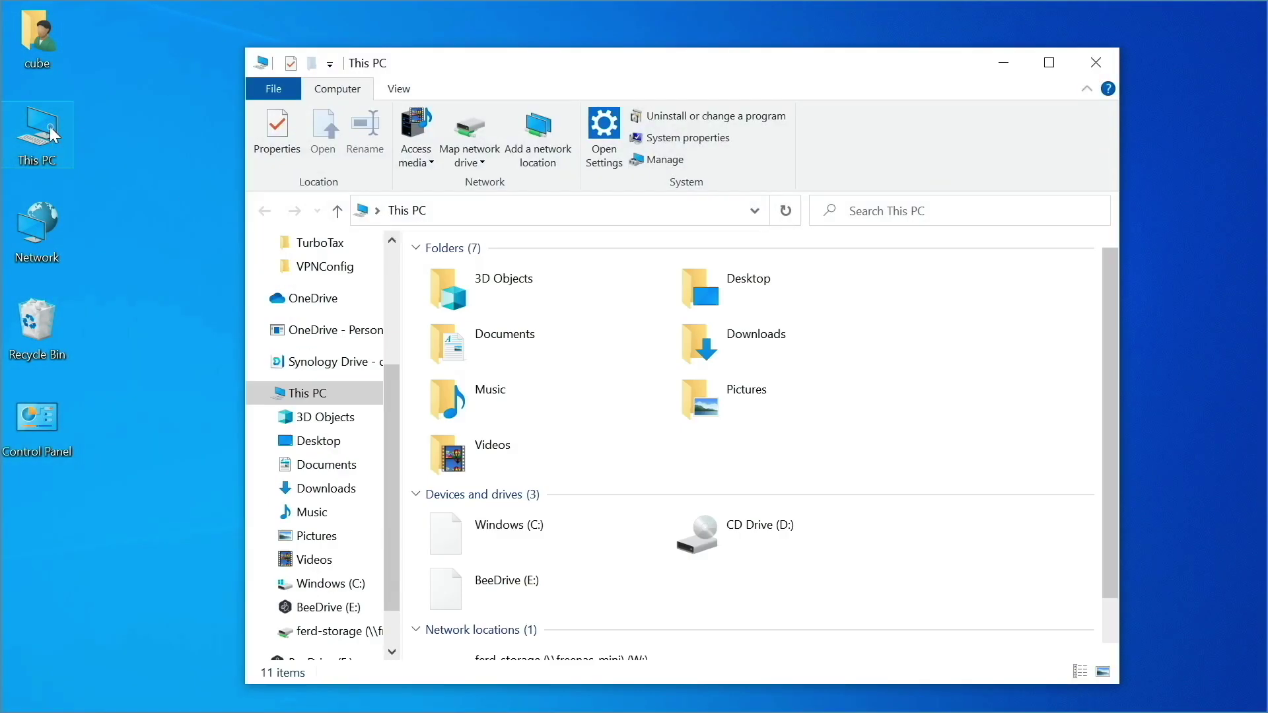
pyautogui.doubleClick(451, 598)
pyautogui.doubleClick(516, 381)
pyautogui.click(529, 484)
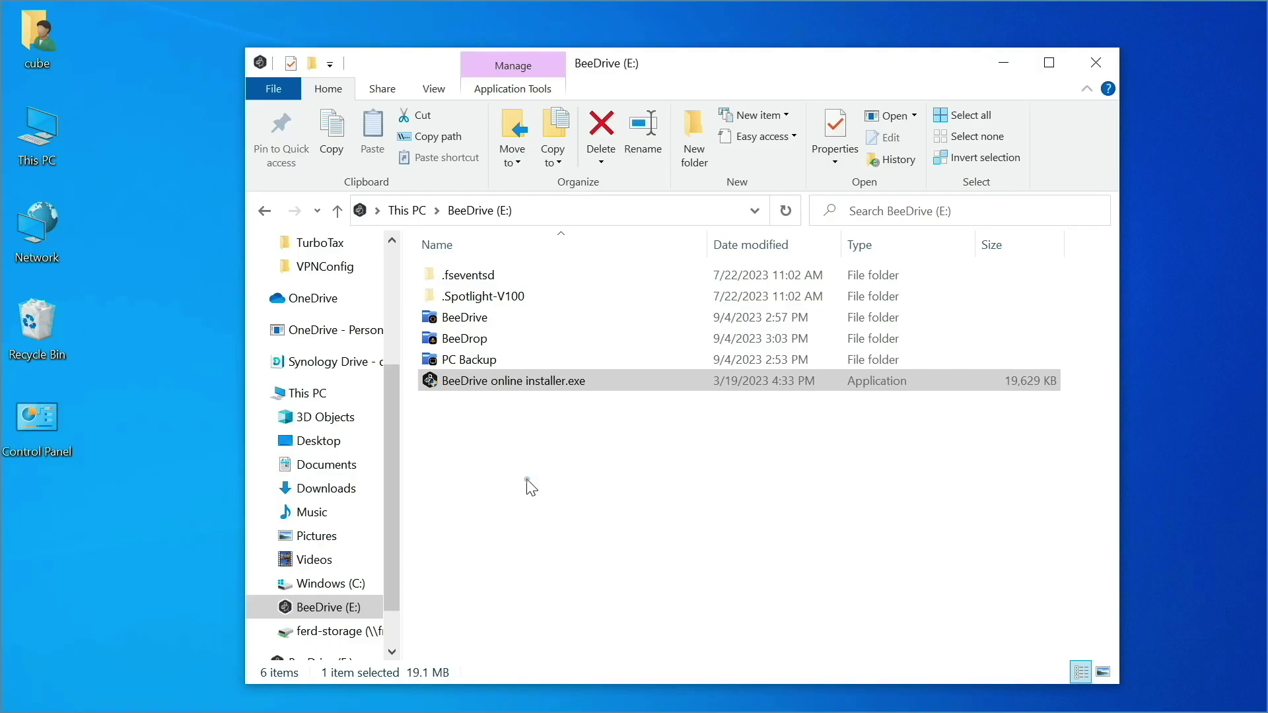
pyautogui.click(580, 568)
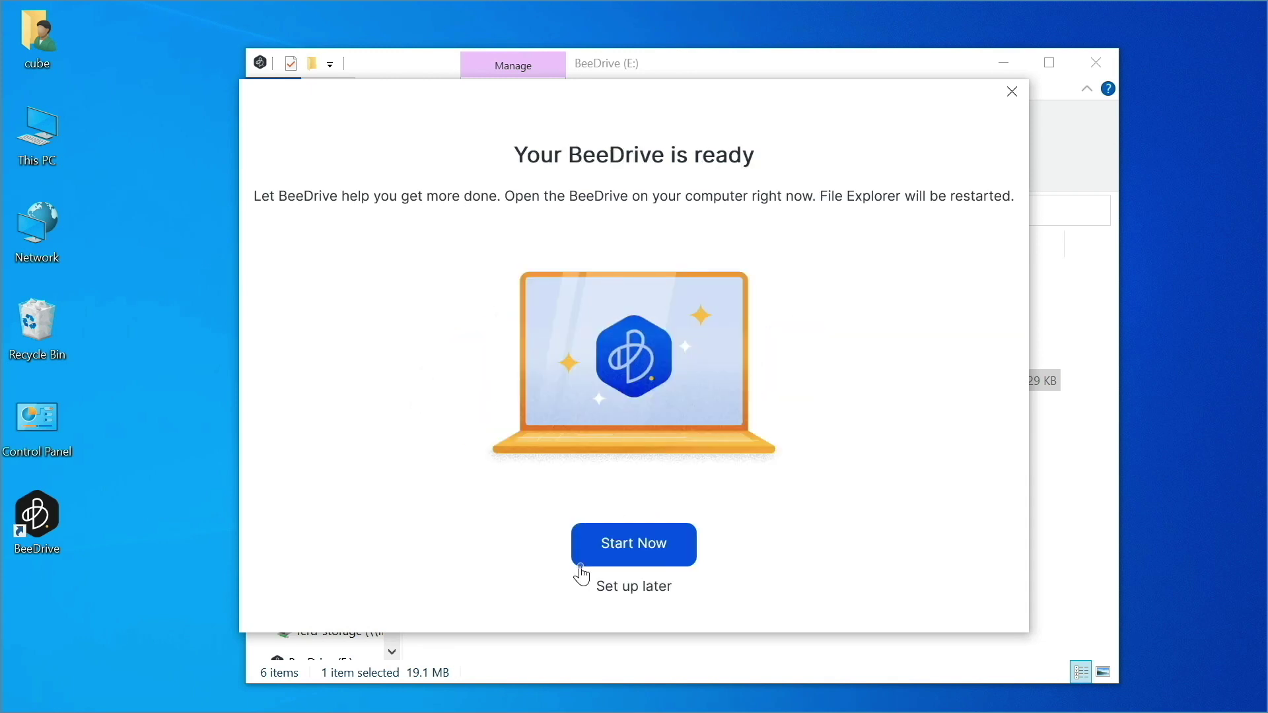
pyautogui.click(585, 562)
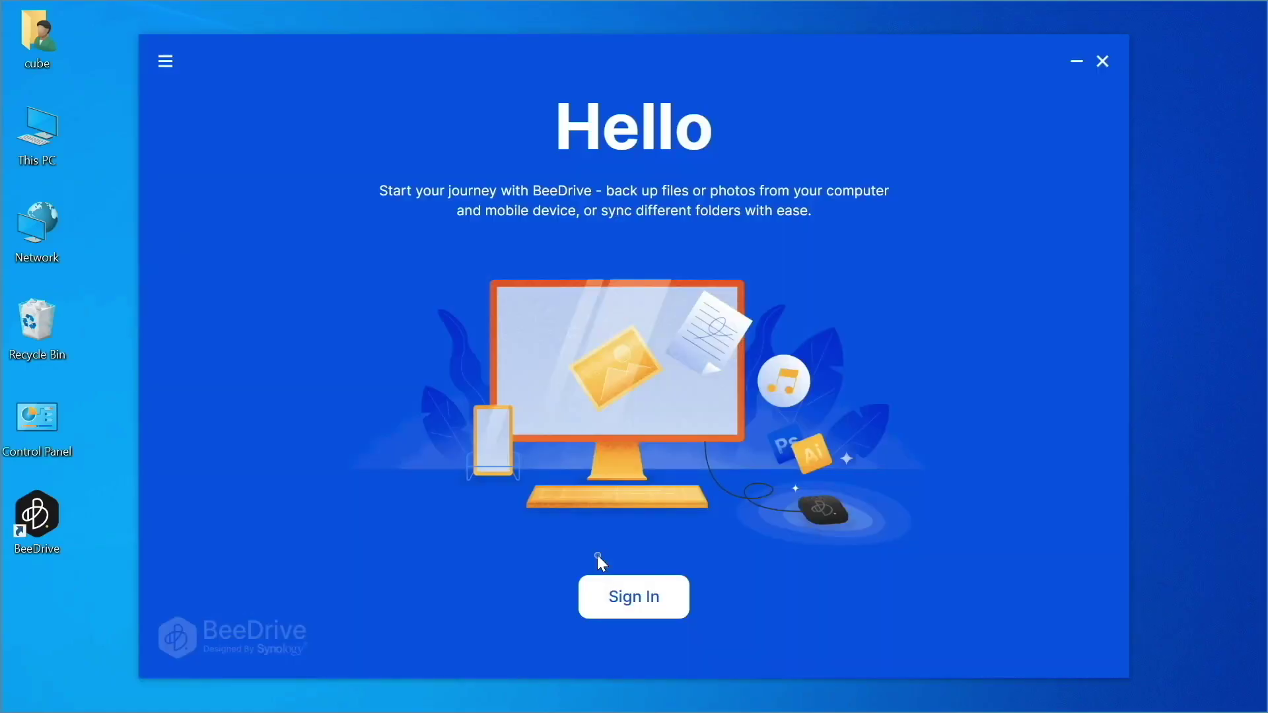
pyautogui.click(603, 594)
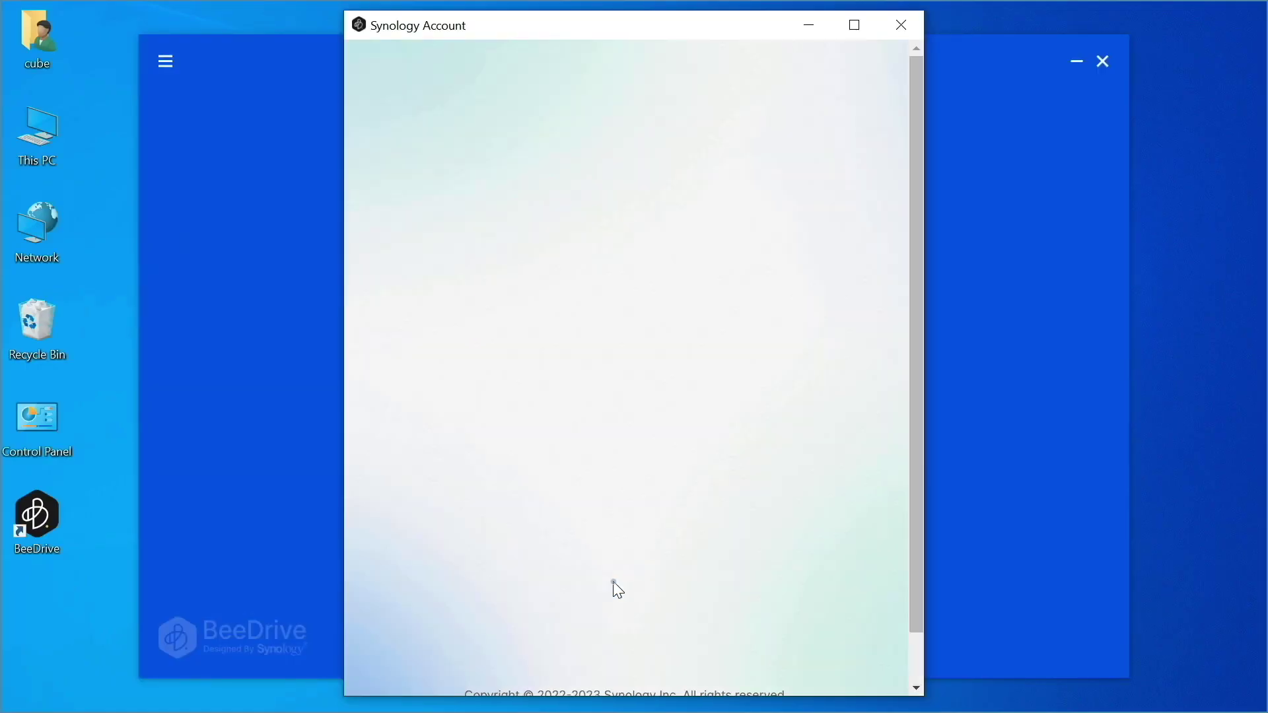